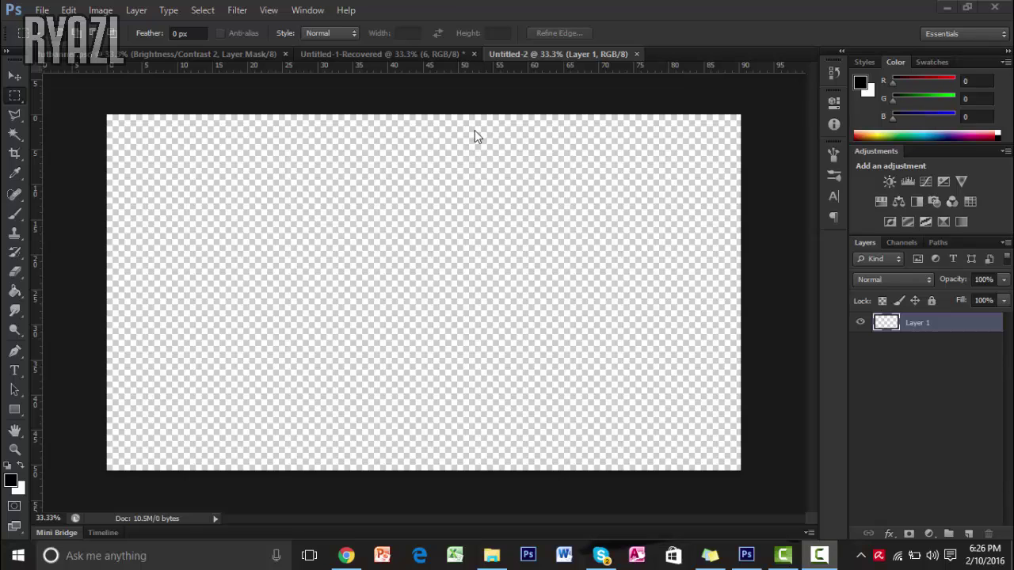
Step: Create a new 2560 × 1440 px, 72 ppi transparent document, then bring Chrome forward
click(42, 9)
click(71, 30)
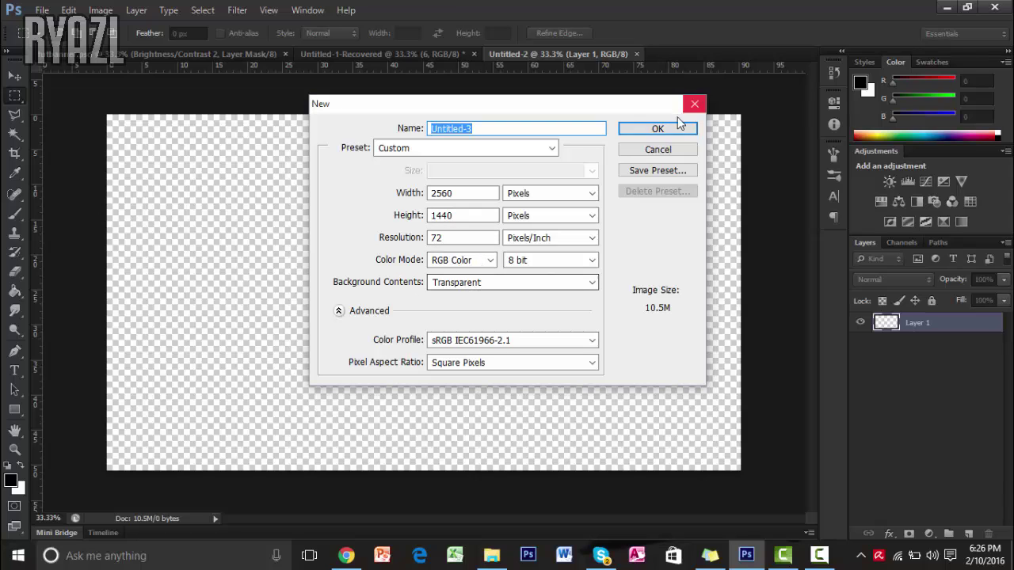
click(661, 131)
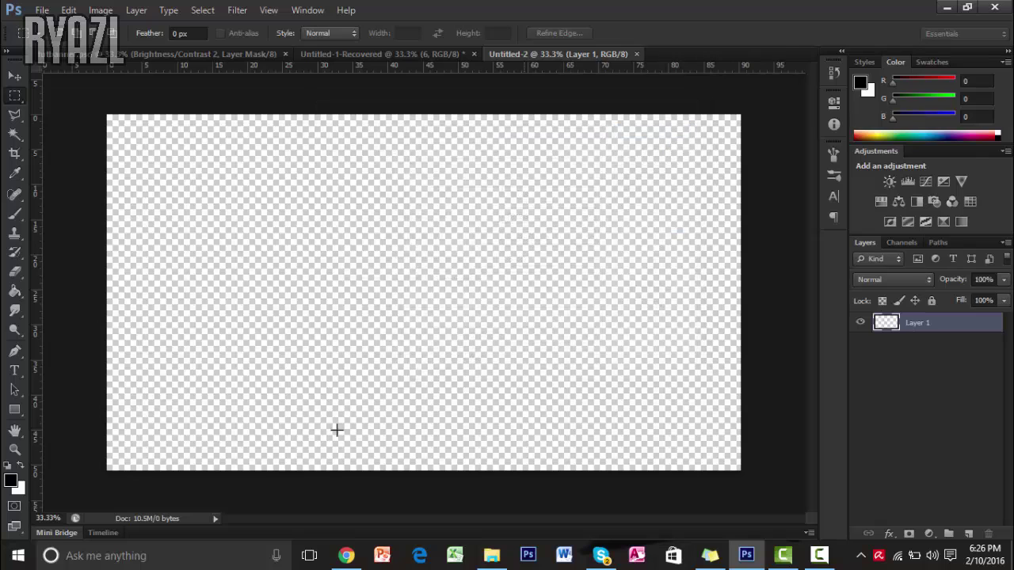
click(346, 555)
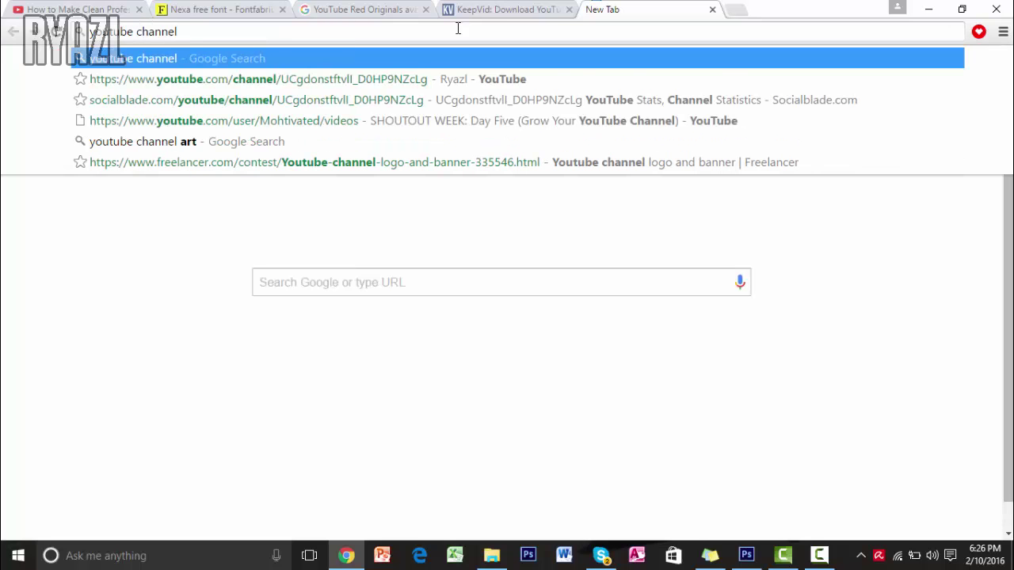
Step: Search Google Images for 'youtube channel banner layout', then minimise the browser
text(ayout)
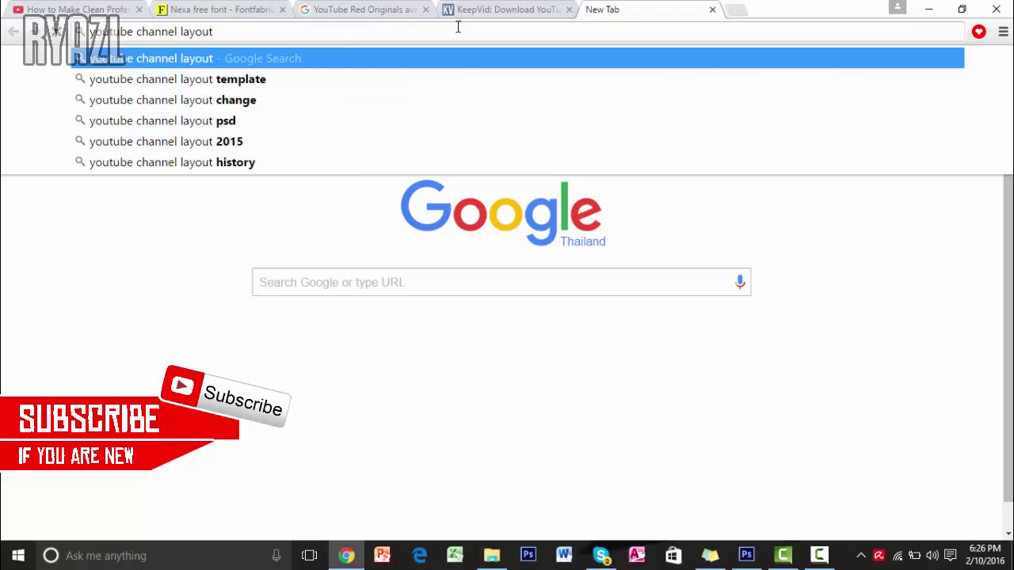
text(banner)
click(210, 57)
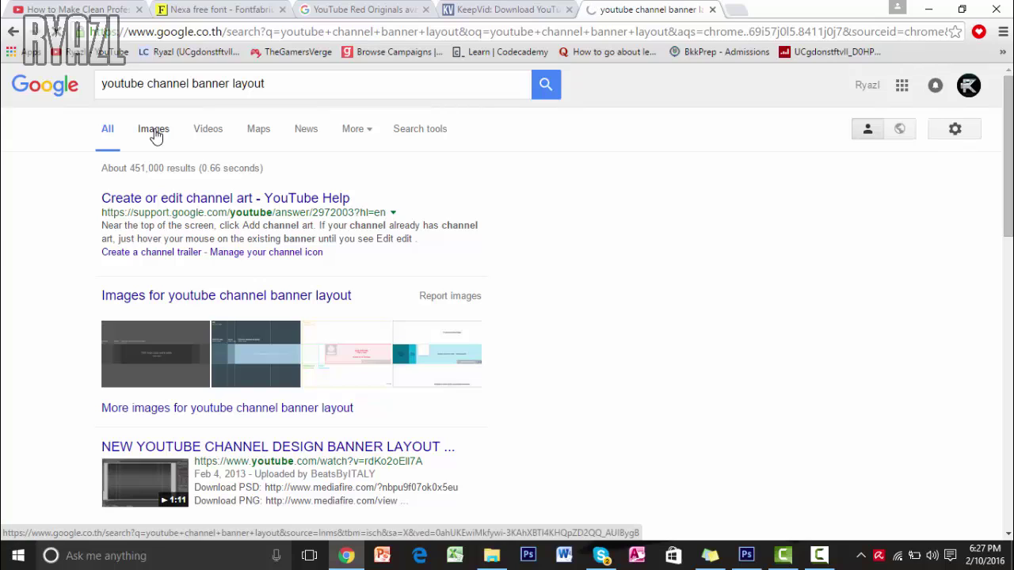
click(155, 133)
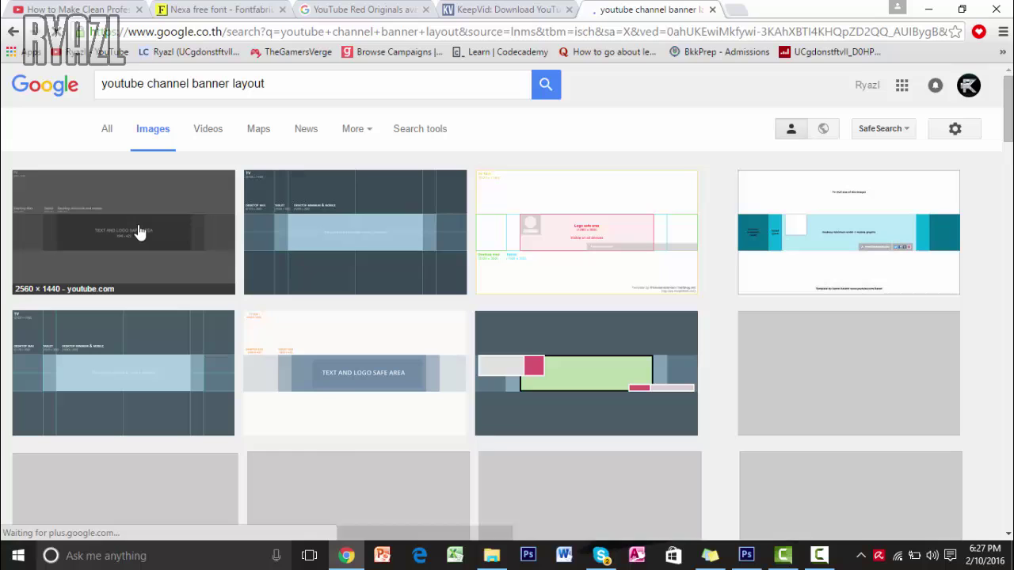
click(928, 9)
Step: Place the YouTube-Channel-Art-Template file from the desktop onto the canvas at full size
click(927, 10)
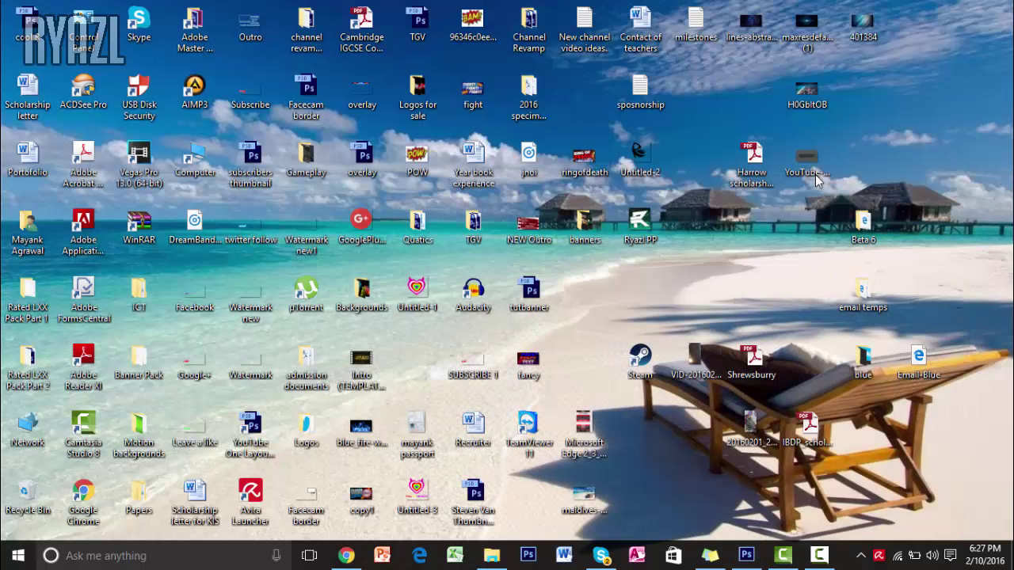
drag(751, 563, 468, 379)
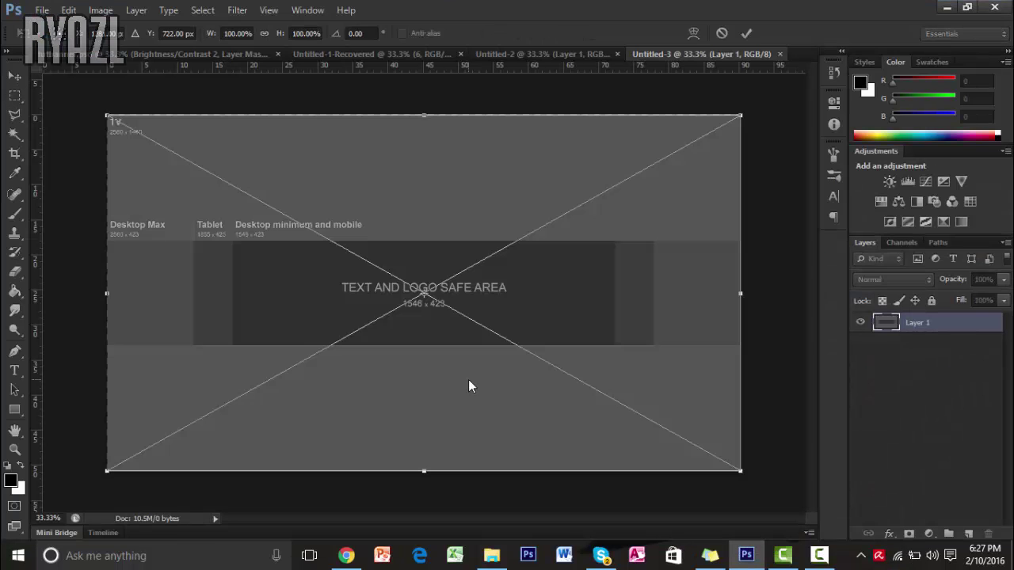
click(746, 32)
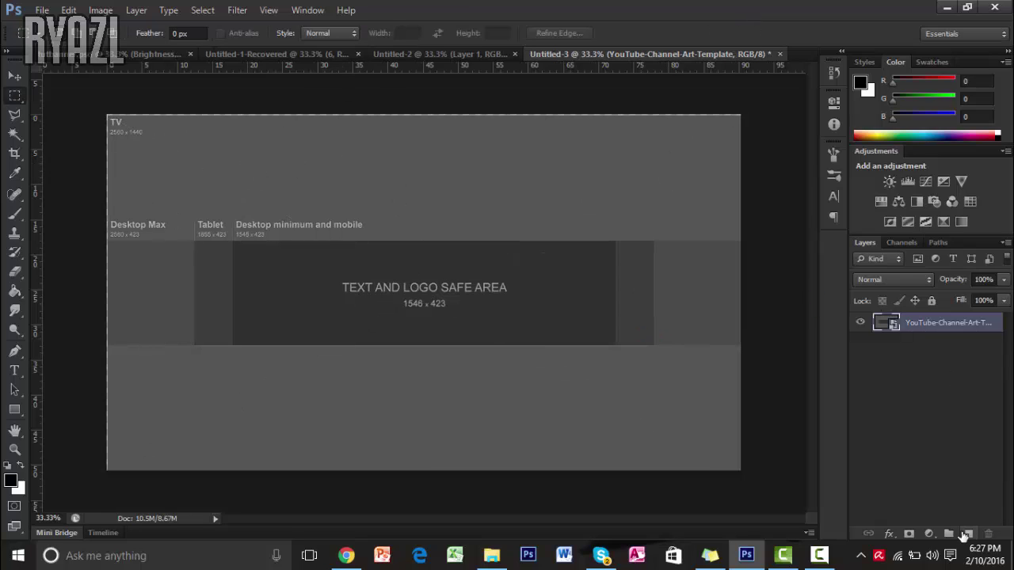
Step: Draw stroke-free black rectangles over the template's top and bottom areas, leaving the safe-area band visible
click(14, 410)
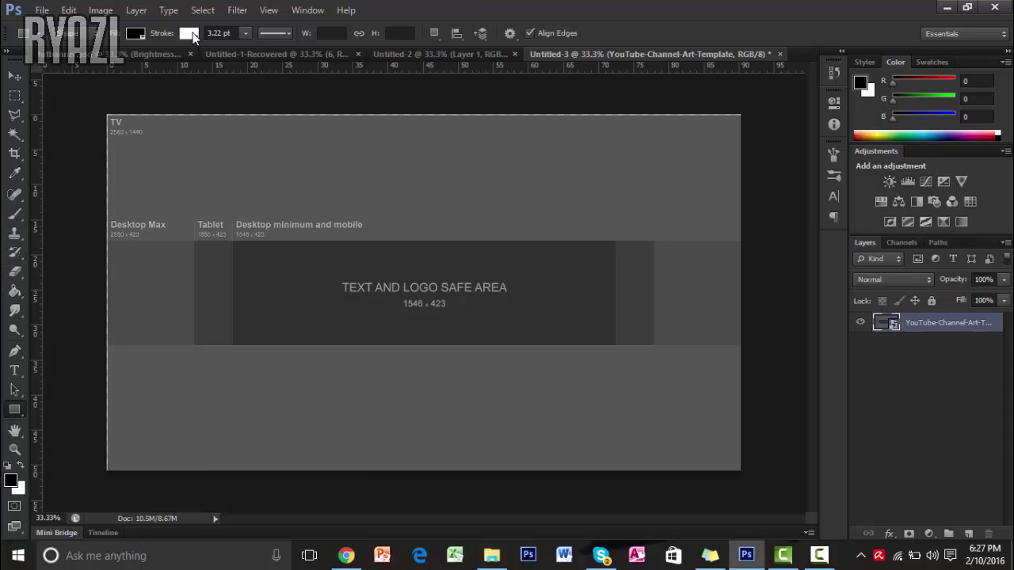
click(190, 34)
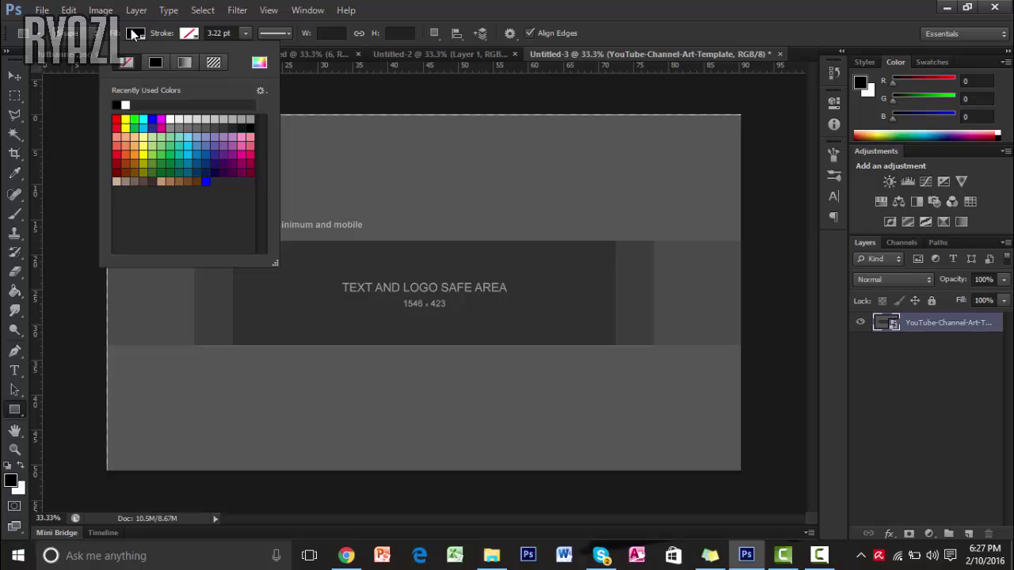
click(45, 114)
click(107, 97)
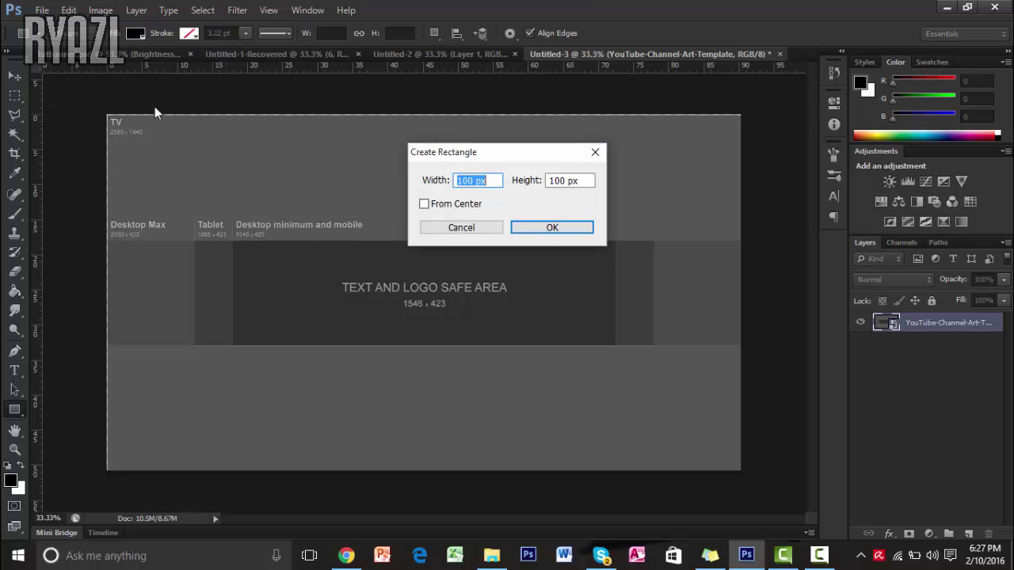
click(428, 226)
drag(90, 99, 780, 239)
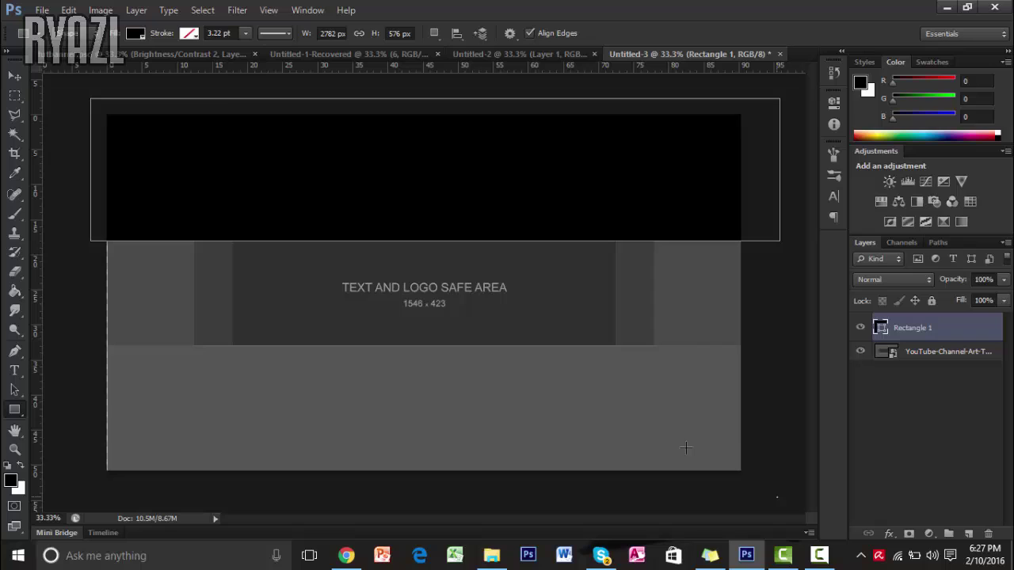
drag(778, 497, 42, 346)
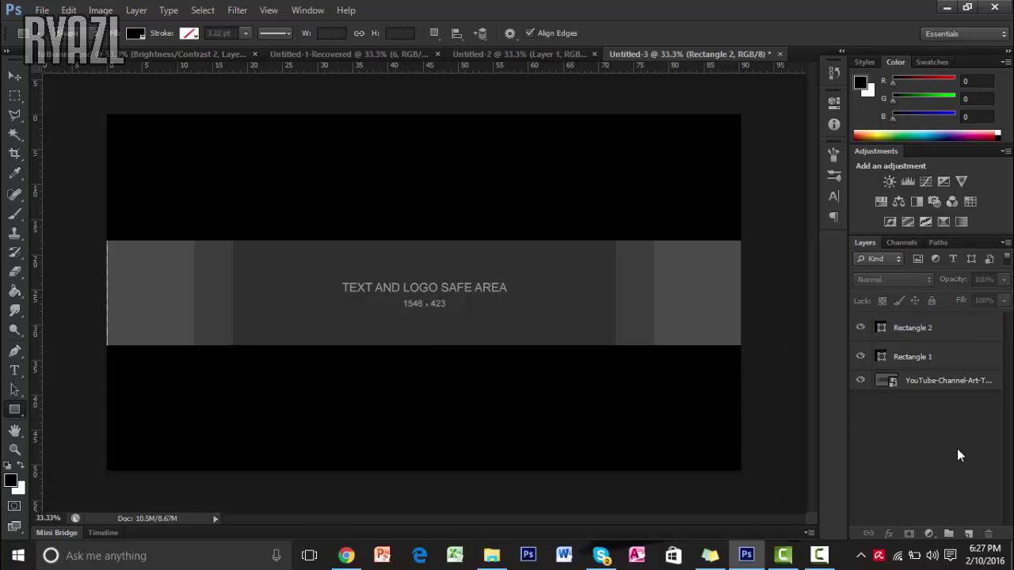
click(957, 449)
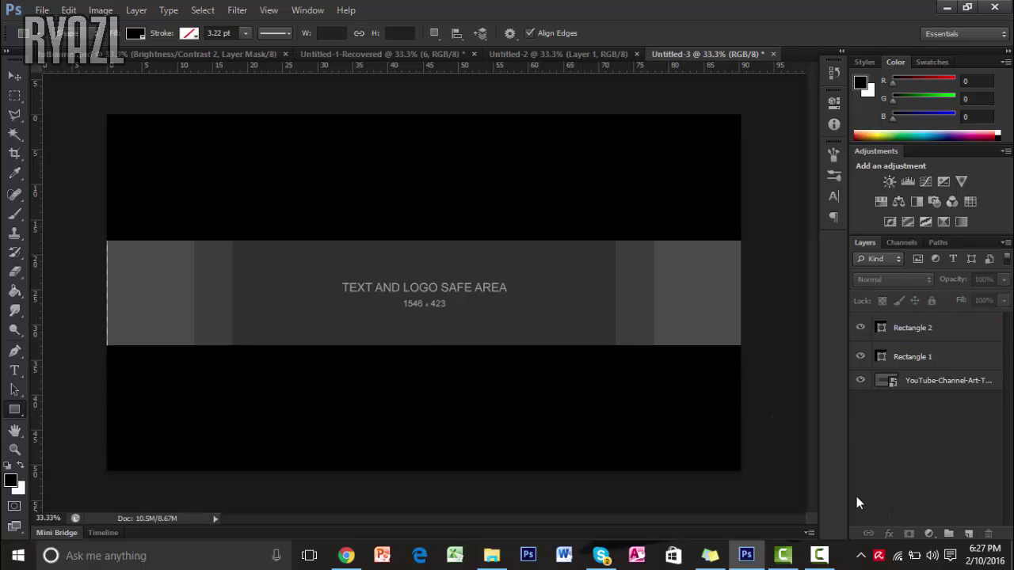
Step: Hide the channel-art template layer, then delete it and confirm the deletion
click(863, 383)
right_click(942, 379)
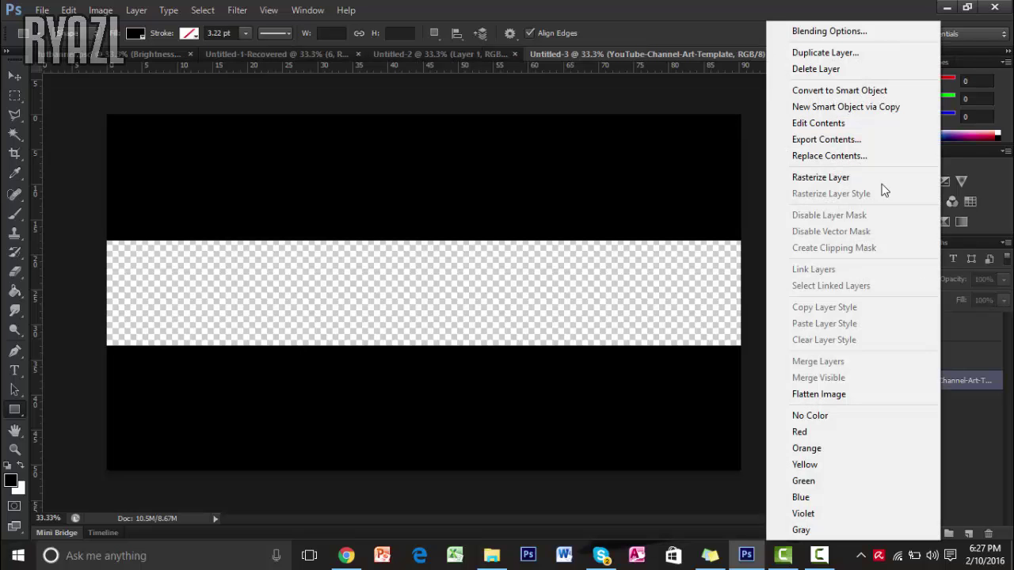
click(815, 69)
click(468, 213)
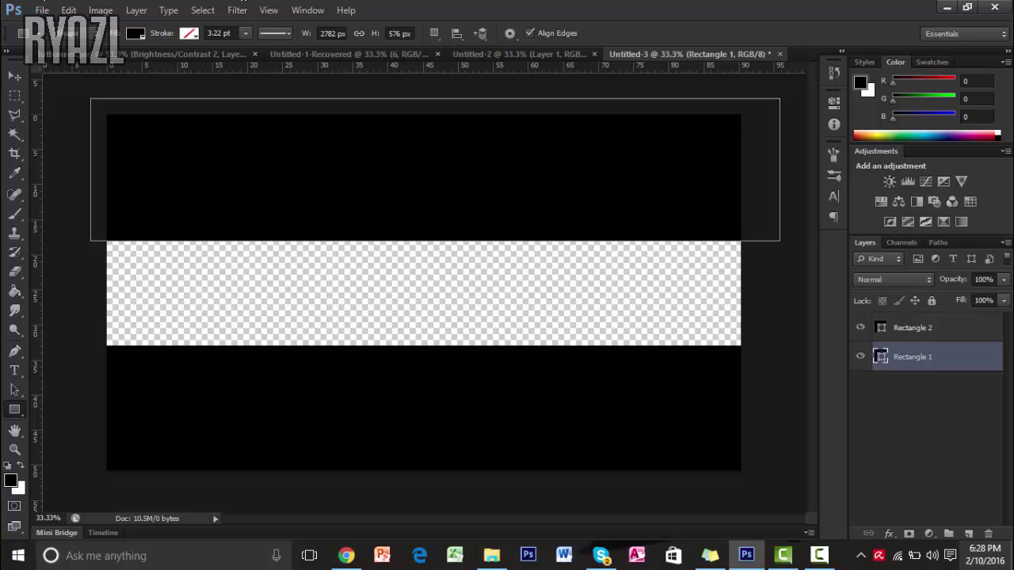
Step: Place the city coastline photo, enlarge it across the strip, and move its layer below the rectangles
click(948, 7)
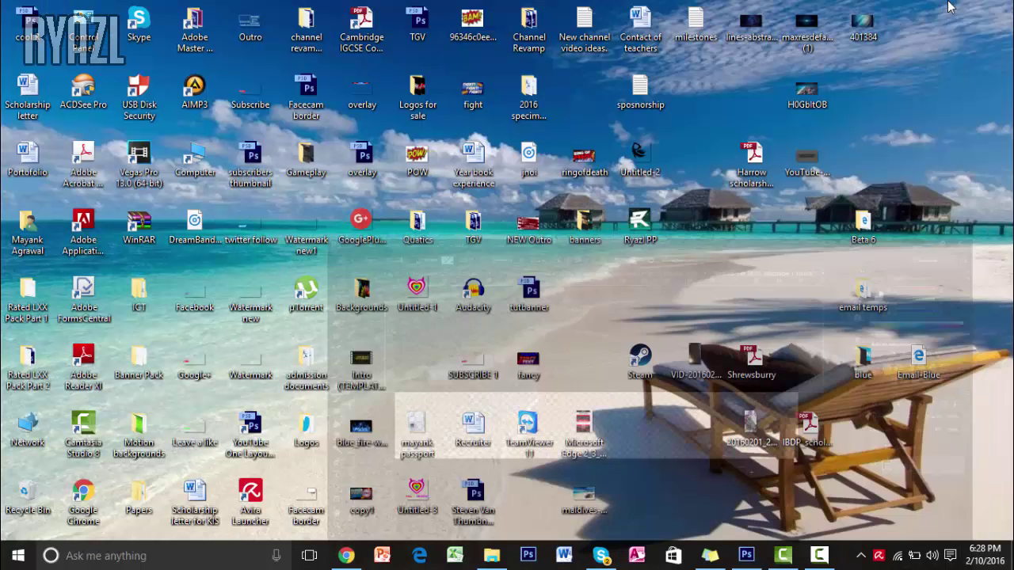
click(749, 557)
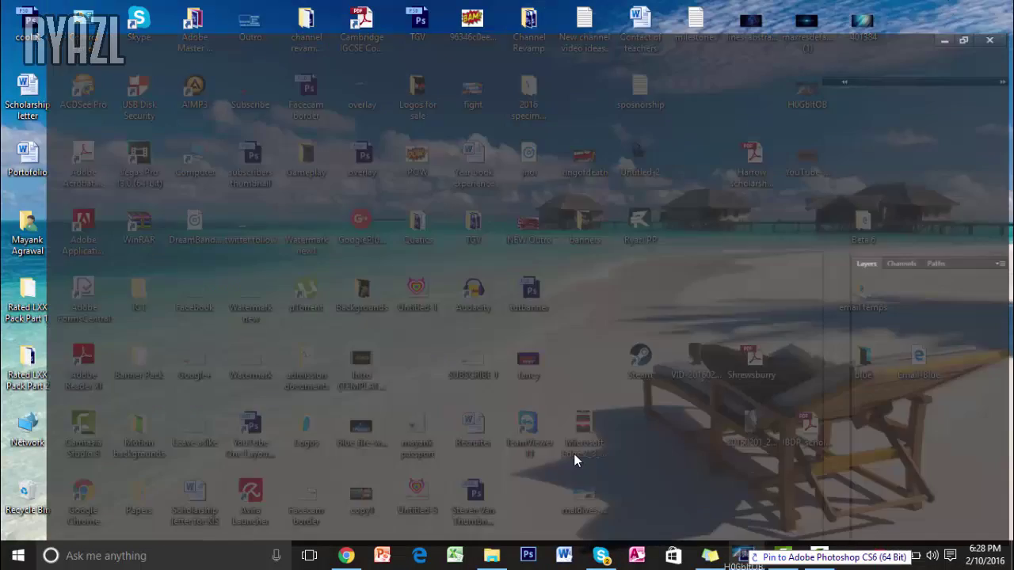
drag(467, 342, 468, 340)
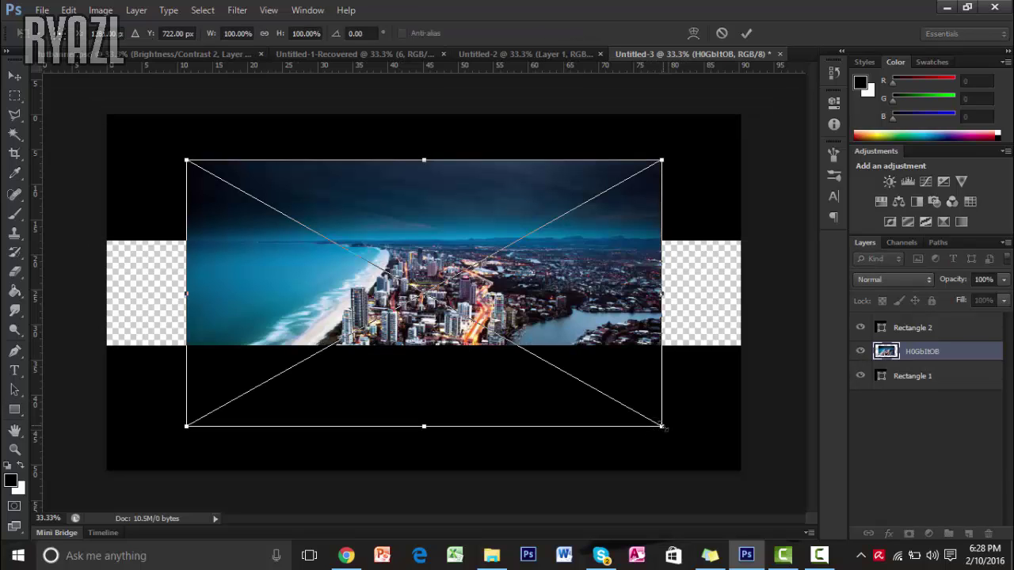
drag(664, 428, 752, 461)
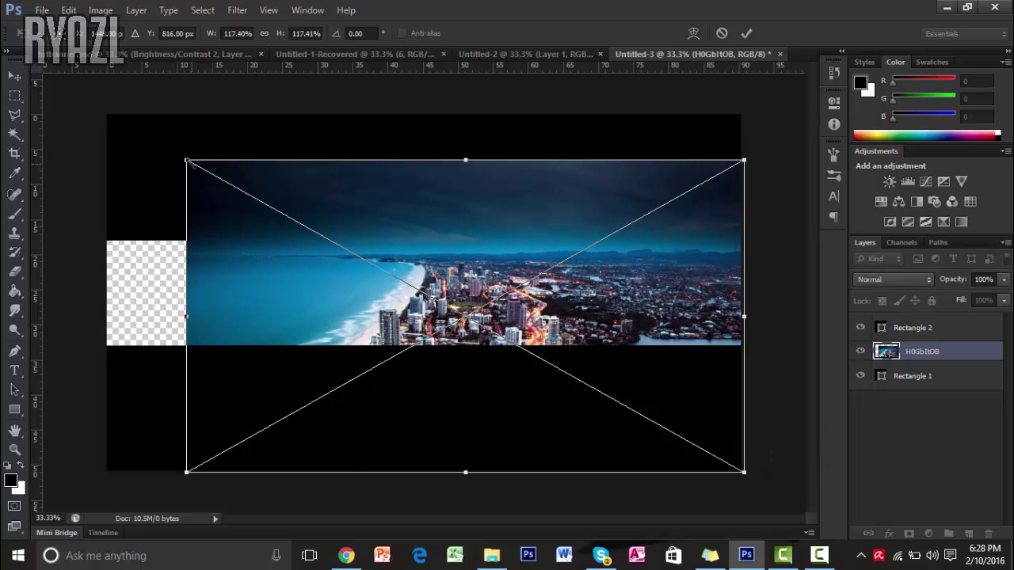
drag(188, 163, 101, 117)
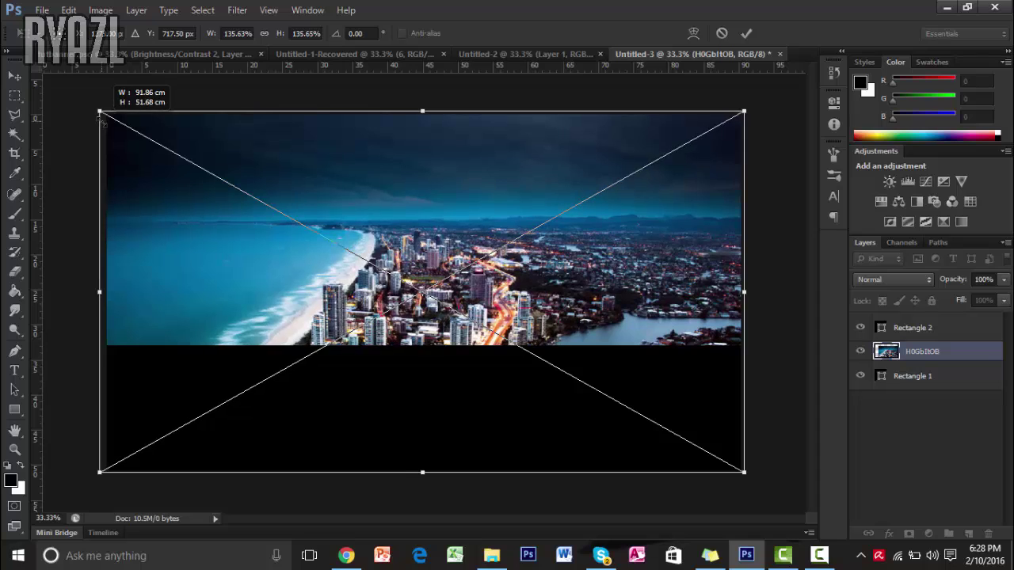
click(746, 33)
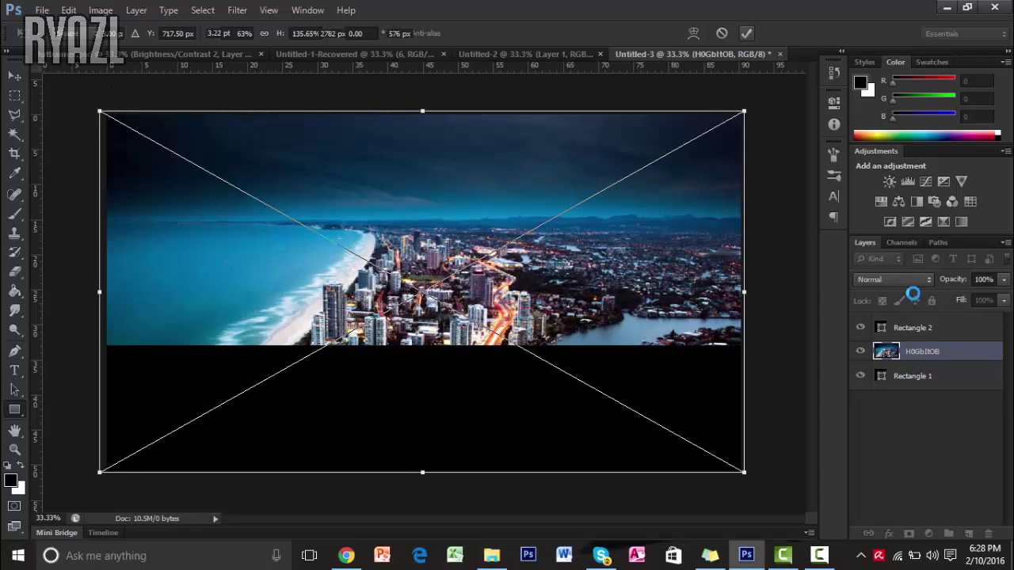
drag(920, 355, 923, 389)
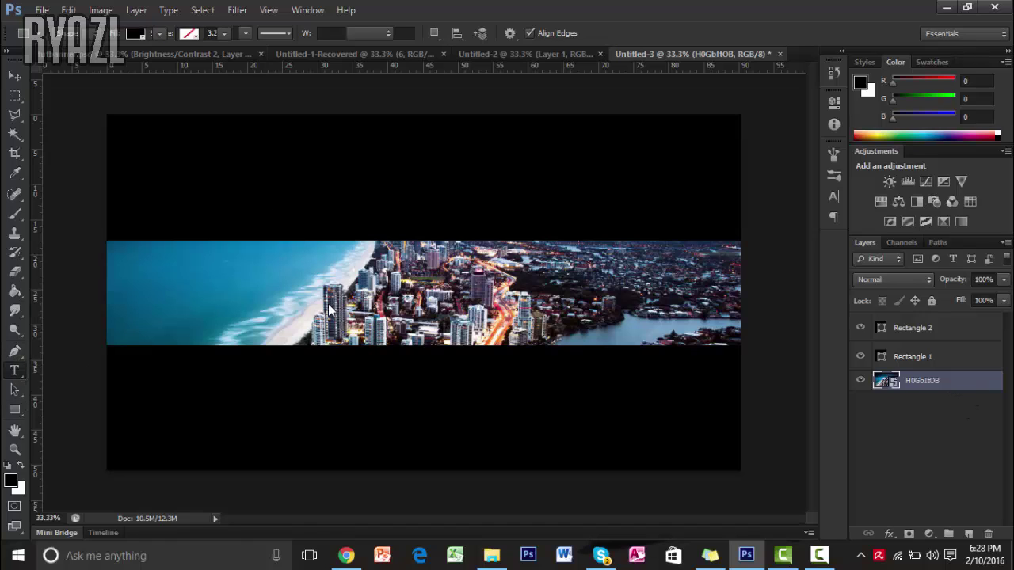
Step: Start a text layer on the city strip using the Nexa Bold font
click(318, 303)
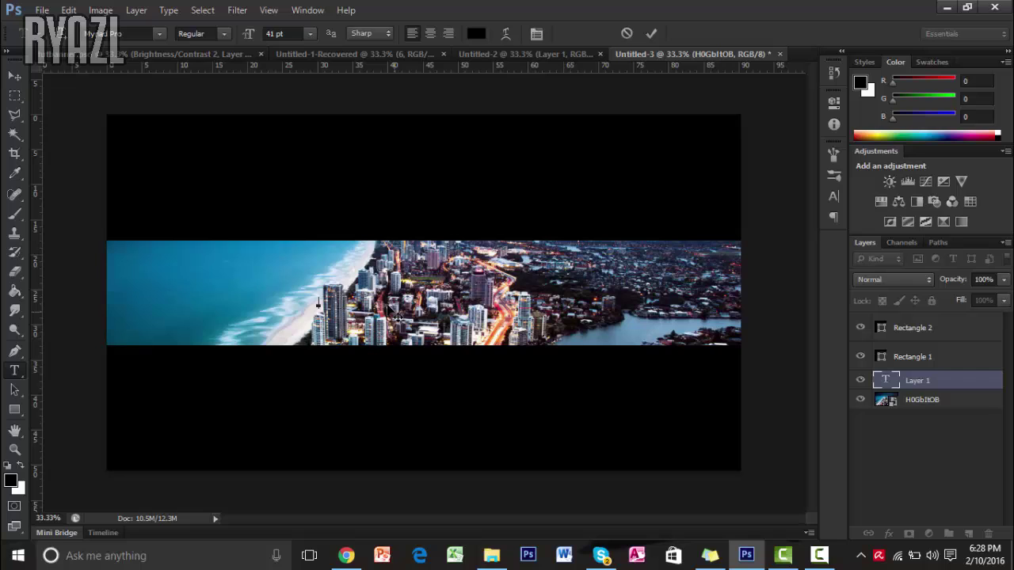
click(160, 34)
click(127, 33)
click(162, 33)
scroll(170, 129, up, 1)
click(169, 131)
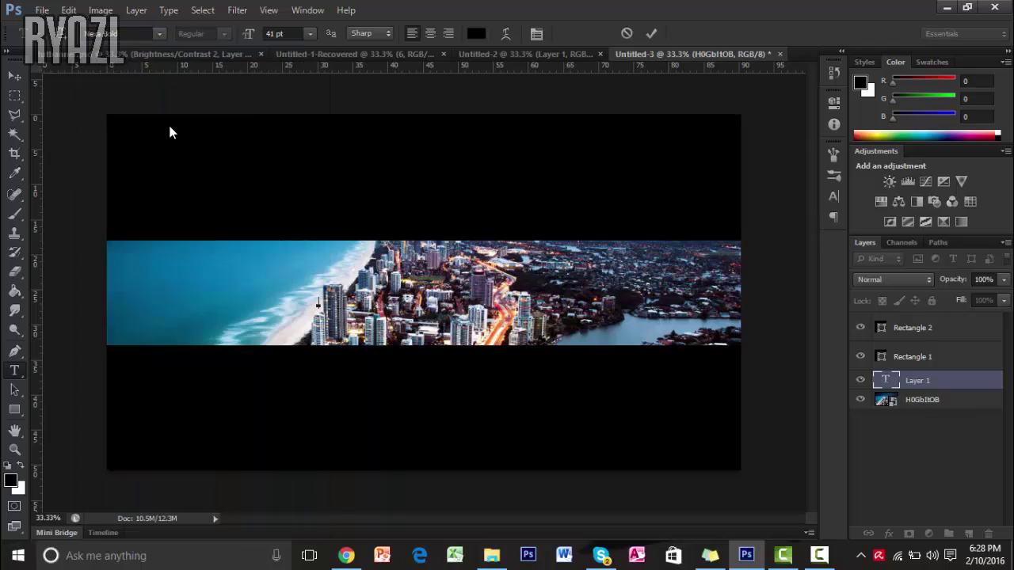
Step: Make the text white, set NAME in Nexa Light, and commit 'YOUR NAME'
click(476, 33)
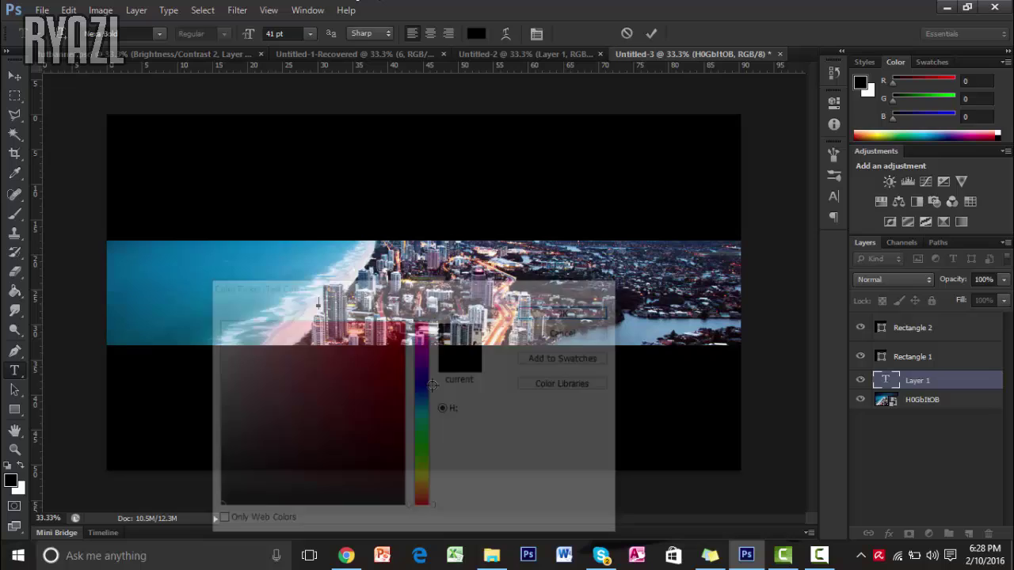
click(216, 320)
click(541, 315)
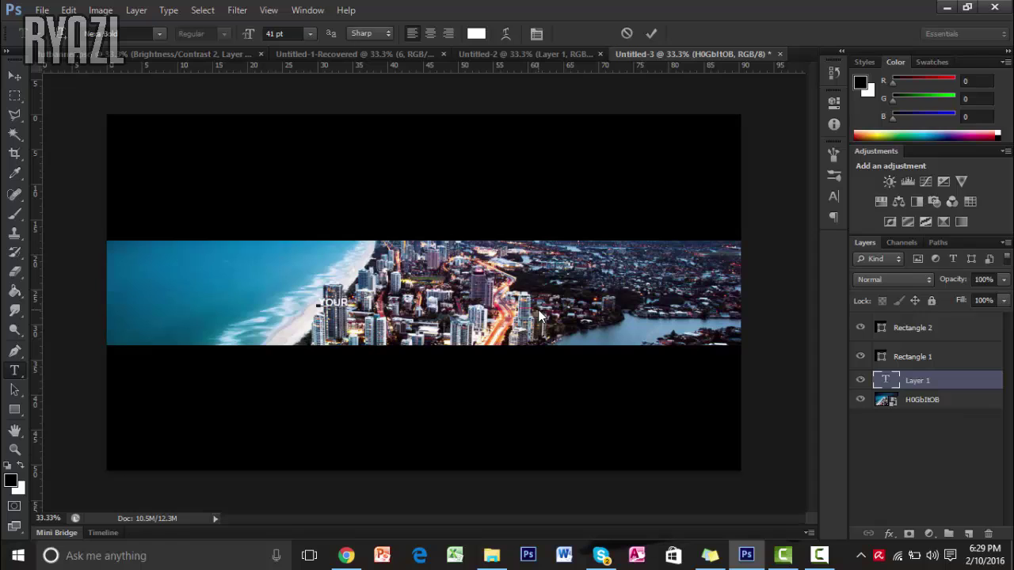
click(156, 33)
click(134, 62)
click(653, 34)
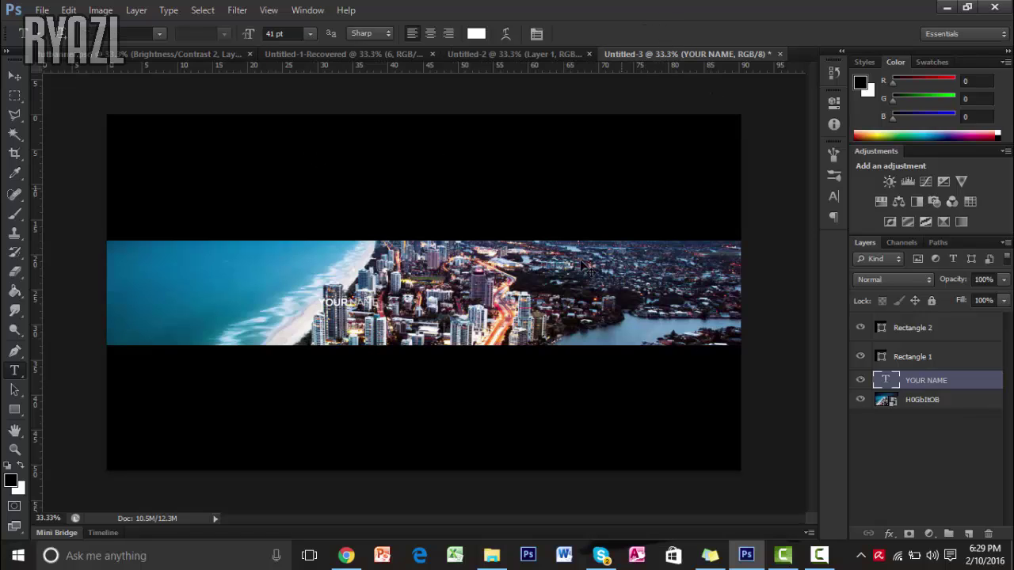
Step: Scale the YOUR NAME text to about 624% (255.97 pt) and centre it on the strip
key(ctrl+t)
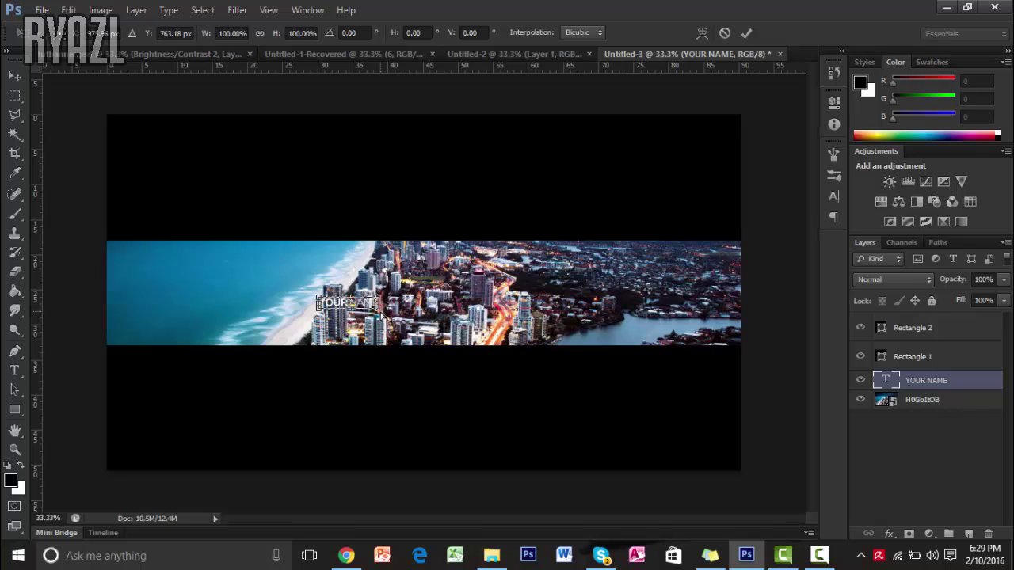
drag(379, 310, 706, 369)
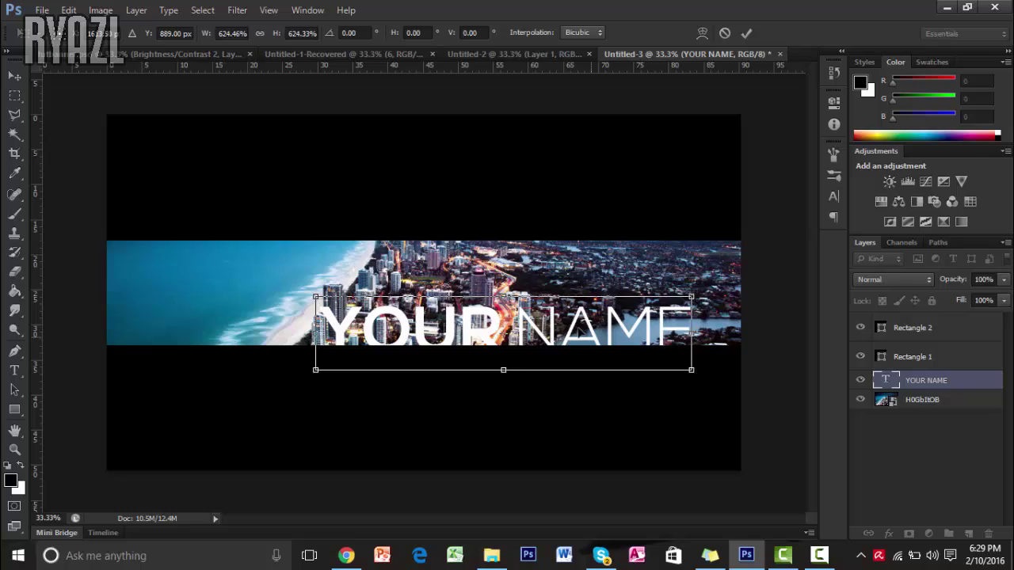
drag(586, 336, 526, 263)
click(746, 33)
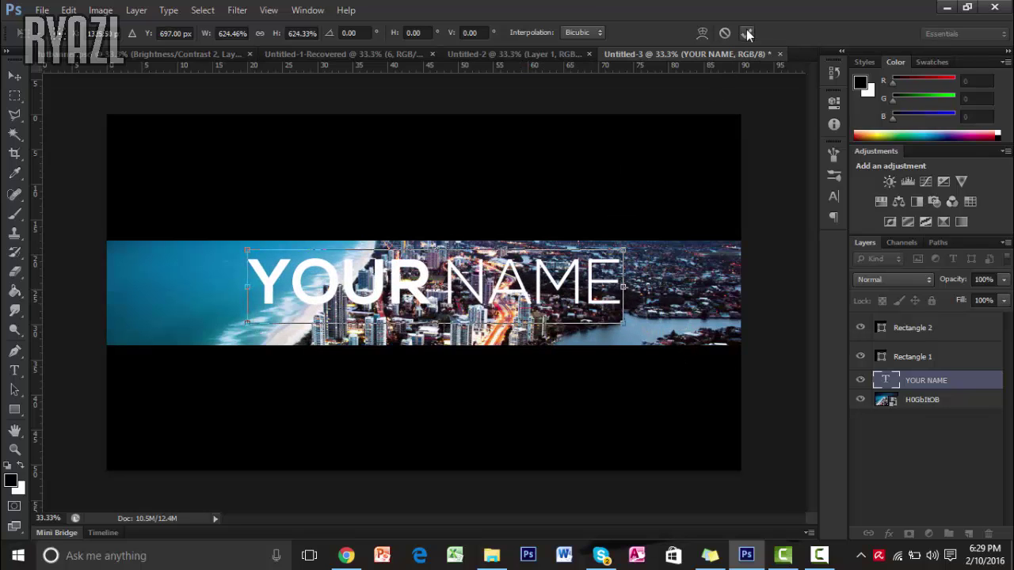
key(t)
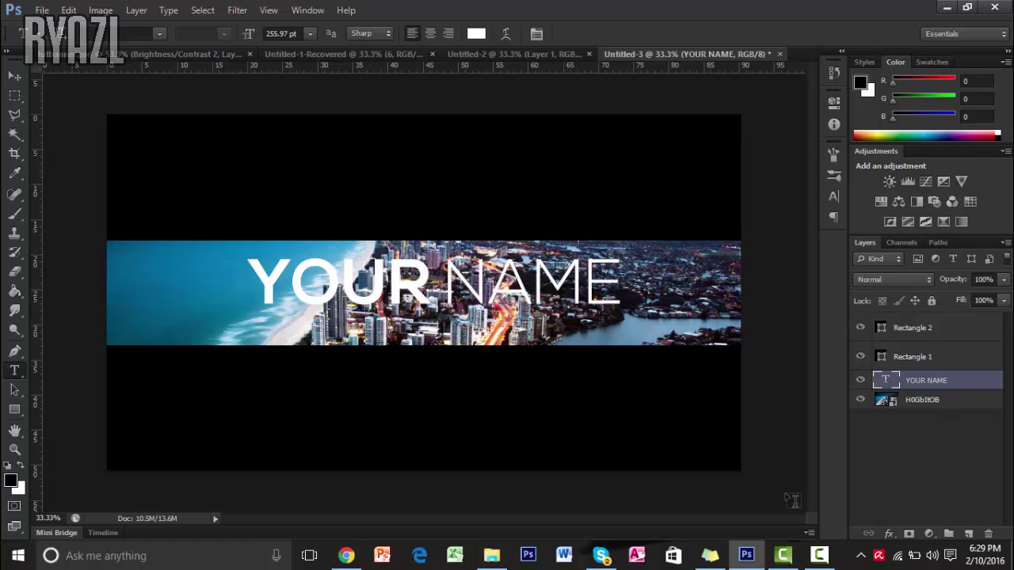
Step: Give the YOUR NAME layer a white Outer Glow at 100% opacity and 7 px size
right_click(926, 384)
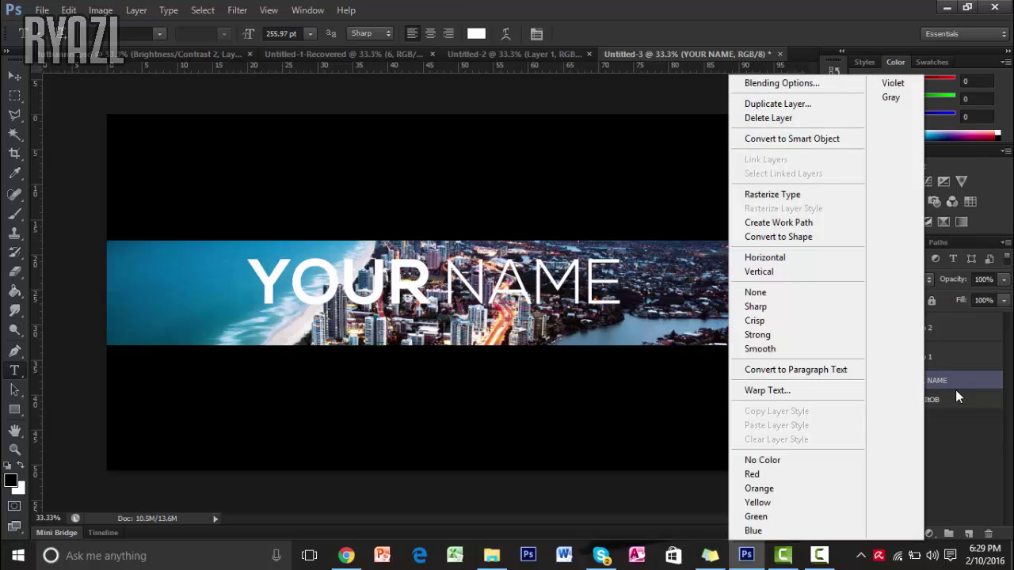
click(863, 84)
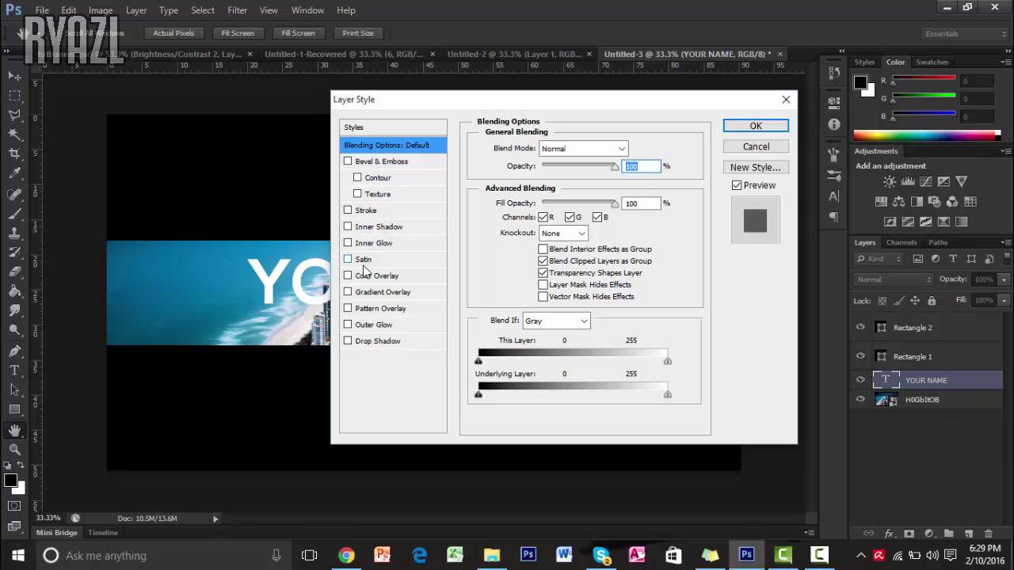
click(369, 328)
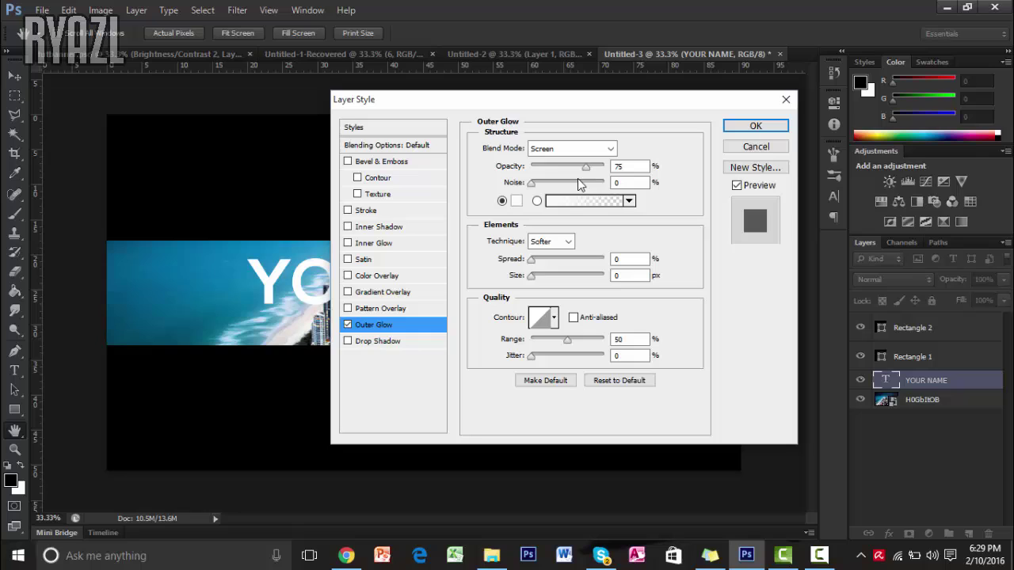
drag(597, 169, 651, 170)
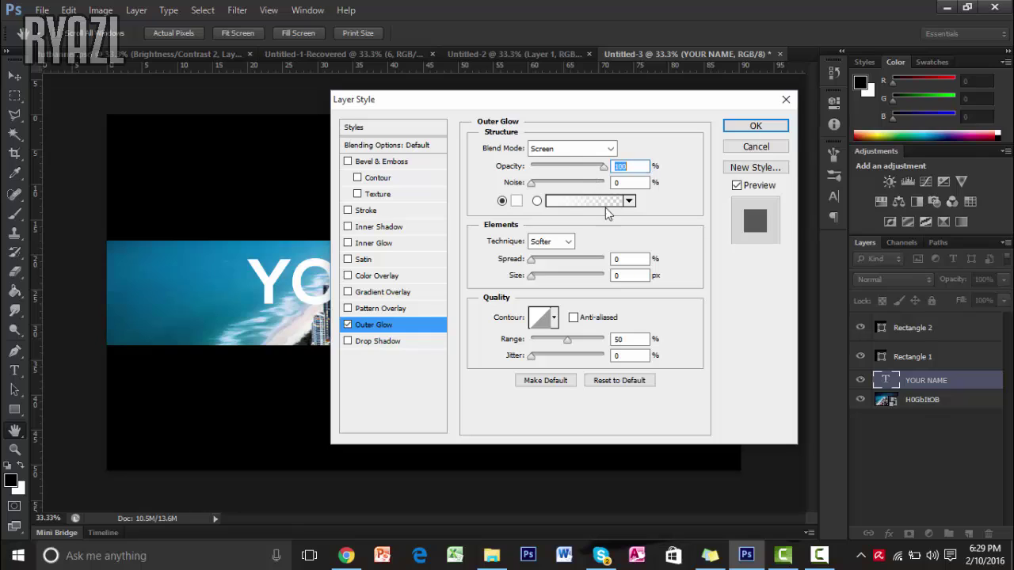
click(536, 277)
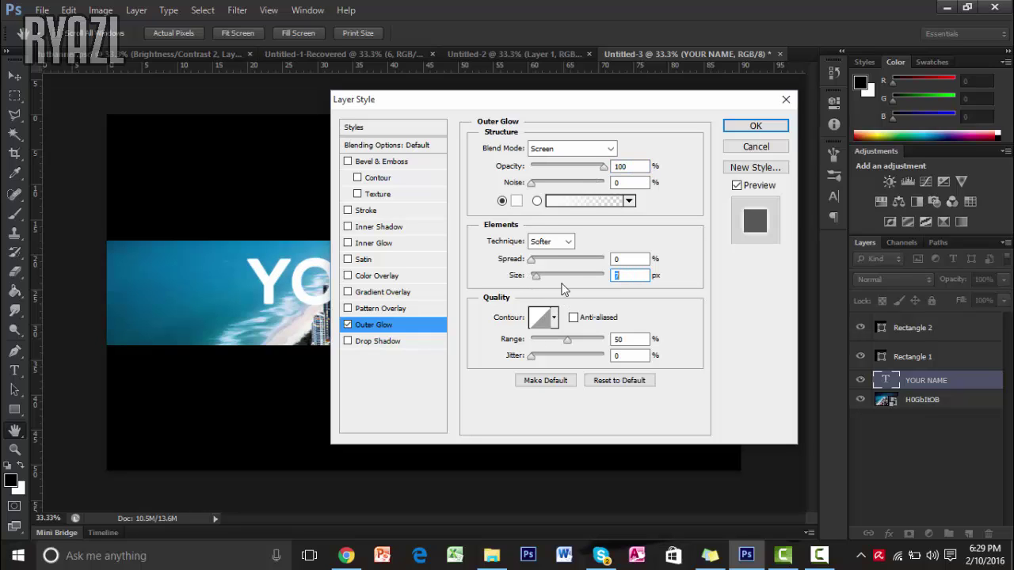
drag(623, 111, 722, 124)
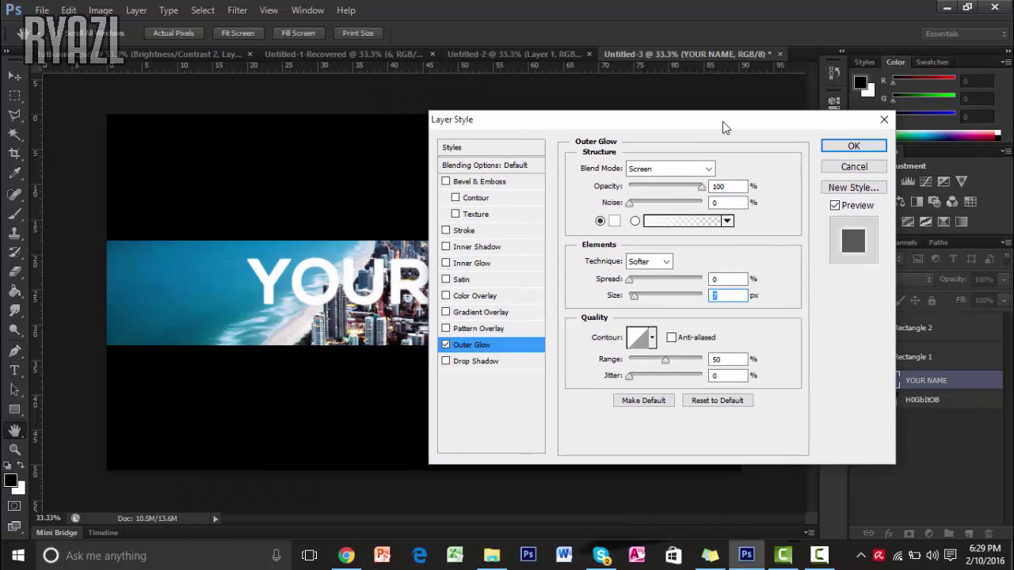
click(851, 149)
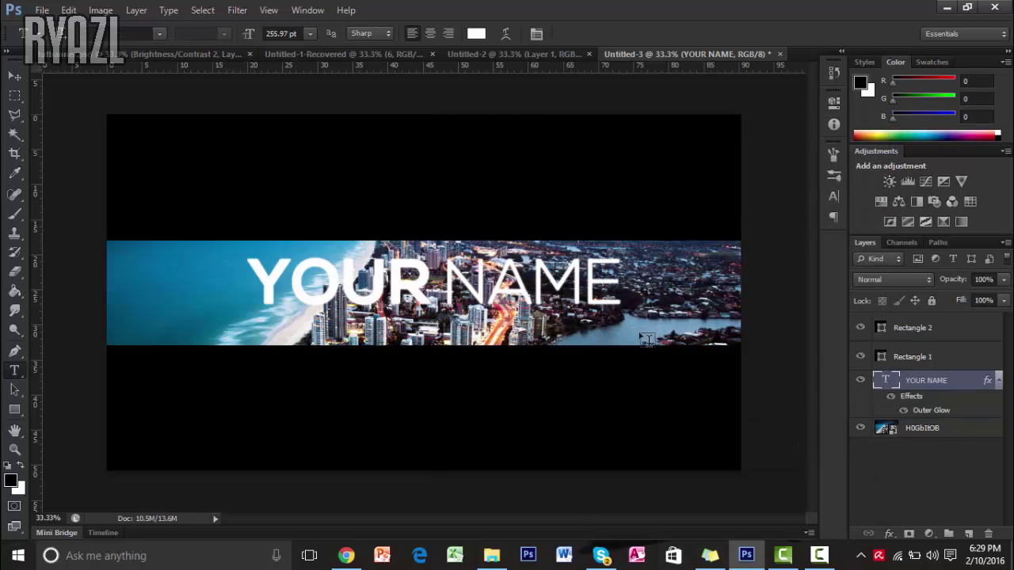
Step: Place the abstract blue diagonal-lines image and stretch it over the whole canvas
click(947, 7)
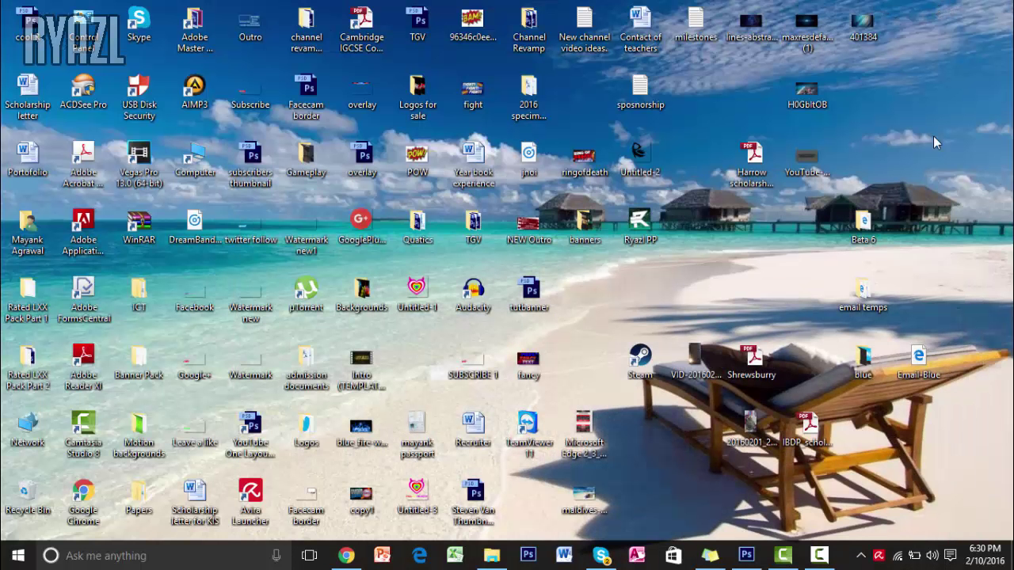
drag(747, 31, 332, 294)
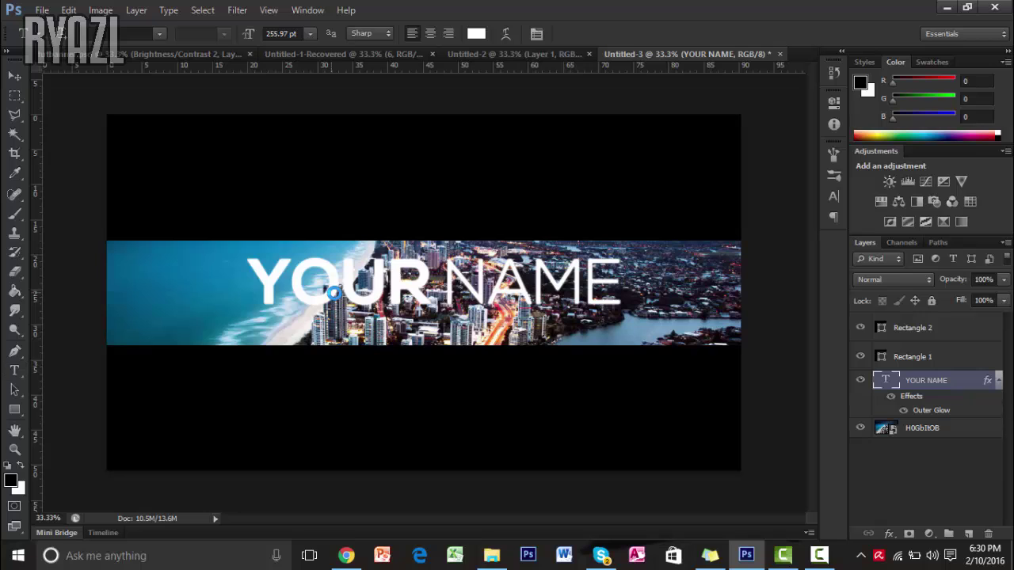
mouse_move(743, 457)
mouse_down()
mouse_move(732, 464)
mouse_move(750, 467)
mouse_up()
drag(177, 160, 87, 104)
key(t)
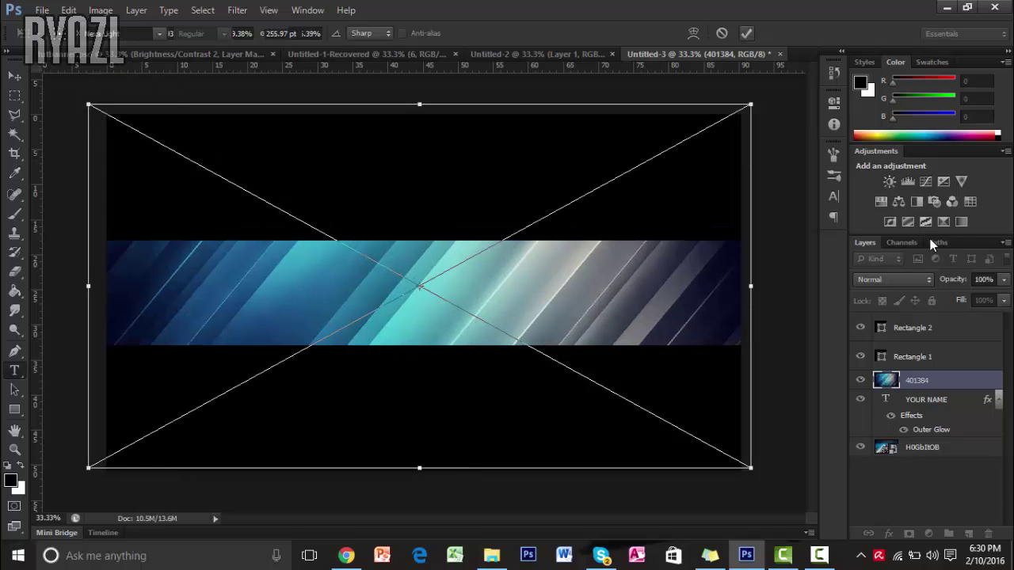
Step: Set layer 401384 to Overlay blending and move it beneath the YOUR NAME text
click(888, 281)
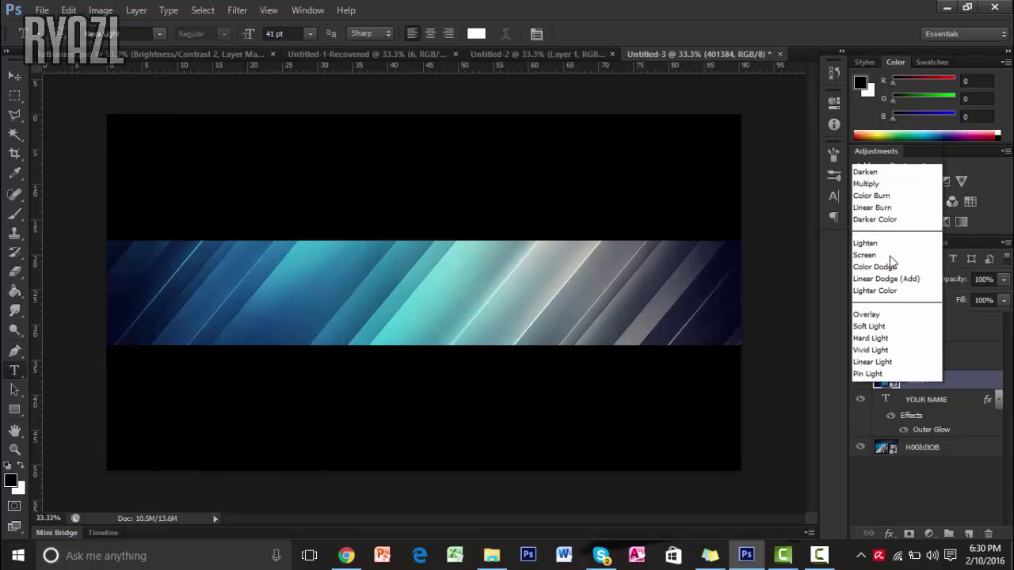
click(885, 187)
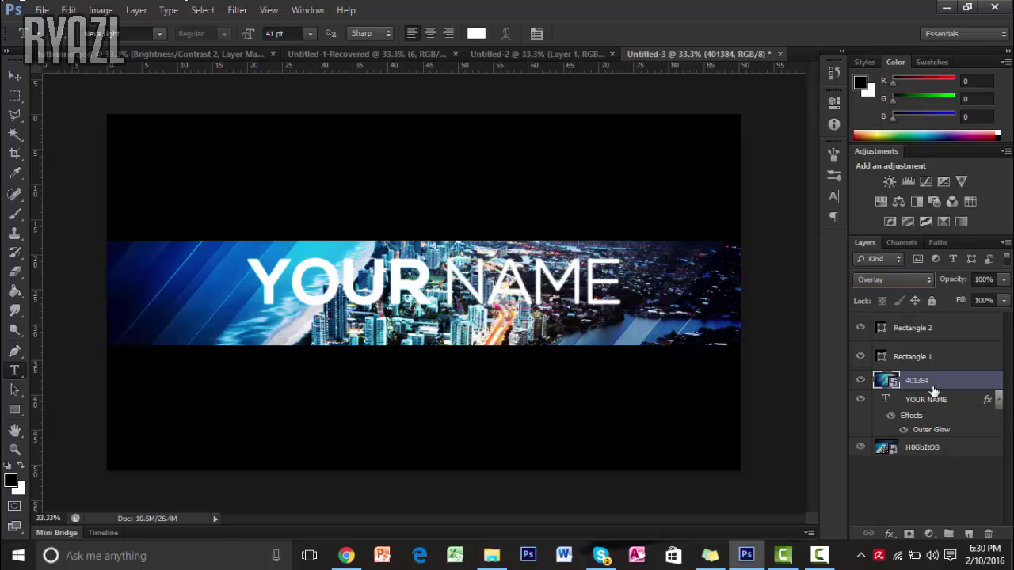
drag(946, 383, 938, 434)
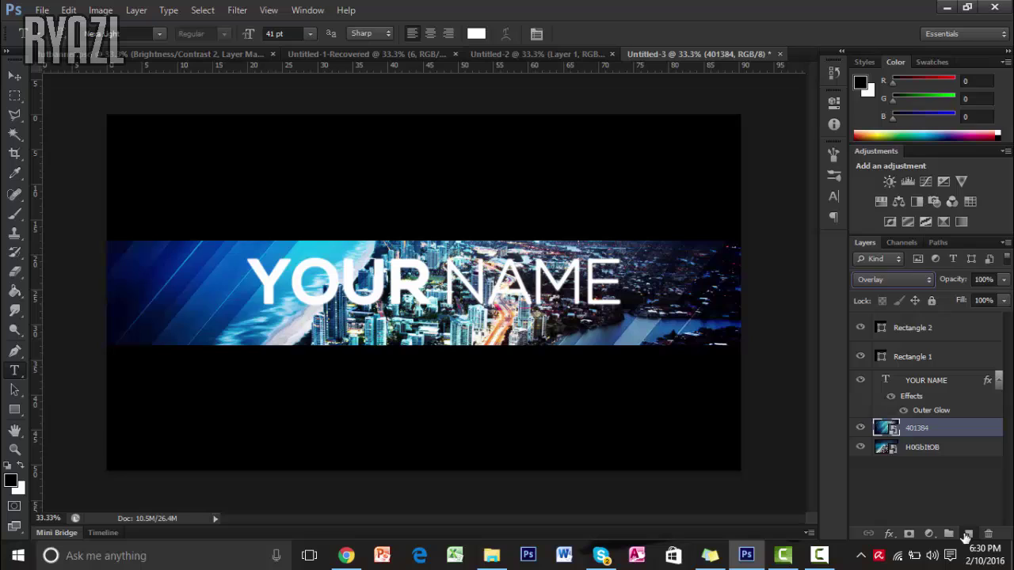
Step: Add a new empty layer, Layer 1, above 401384 and pick the Brush tool
click(967, 534)
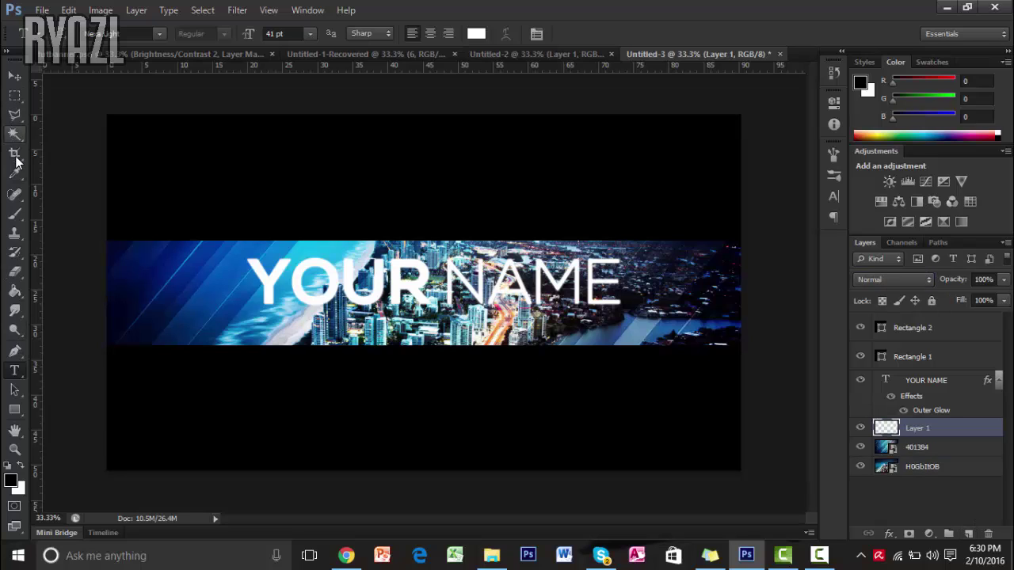
click(14, 213)
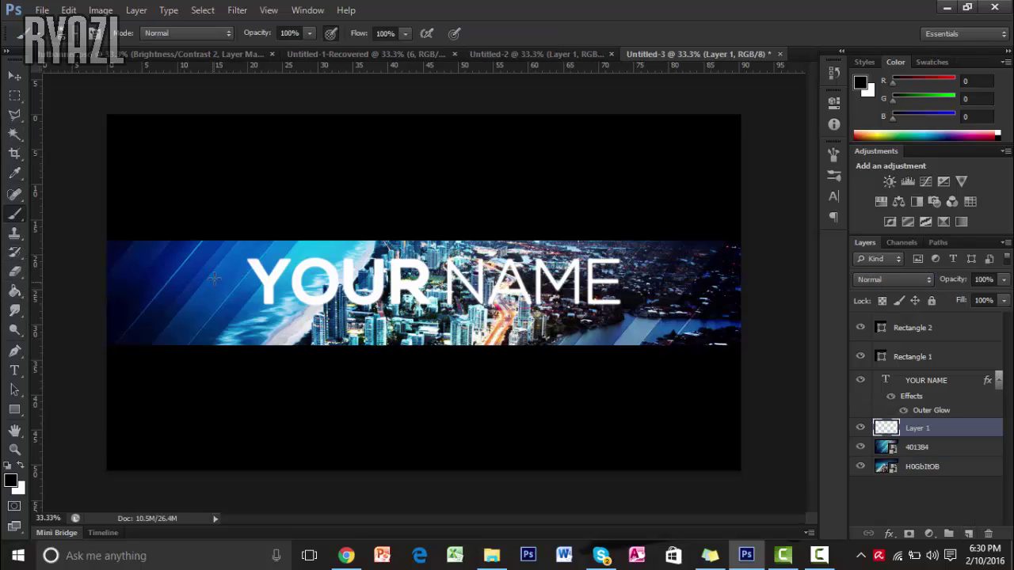
key(Tab)
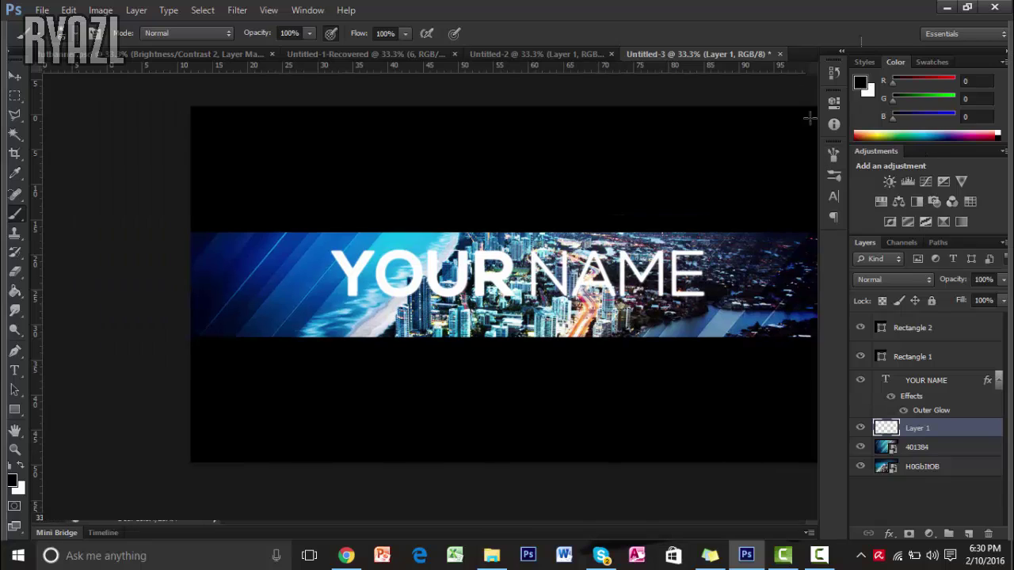
key(Tab)
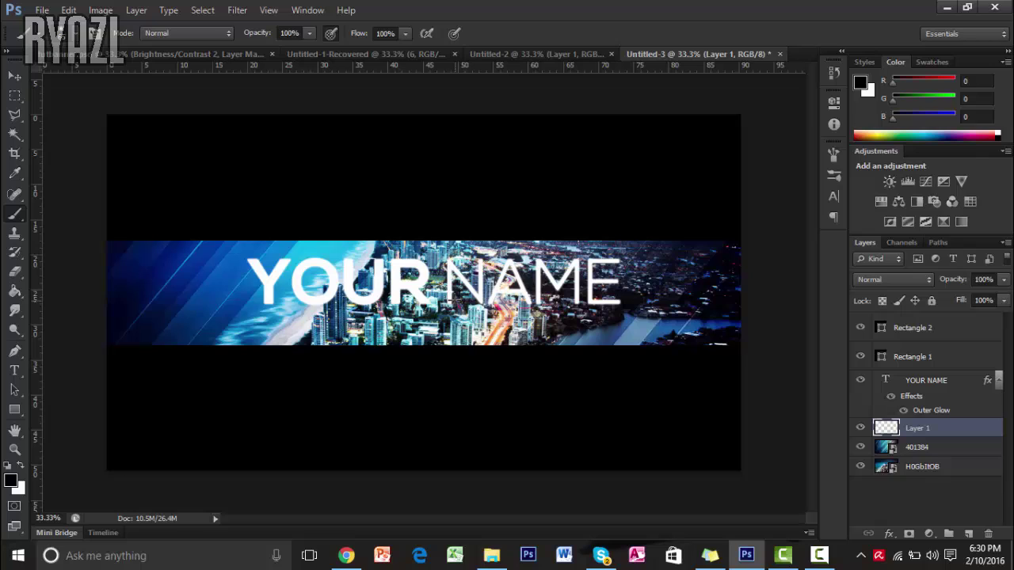
Step: Paint soft black across the banner's top-right in Overlay mode, then undo the painting
right_click(448, 312)
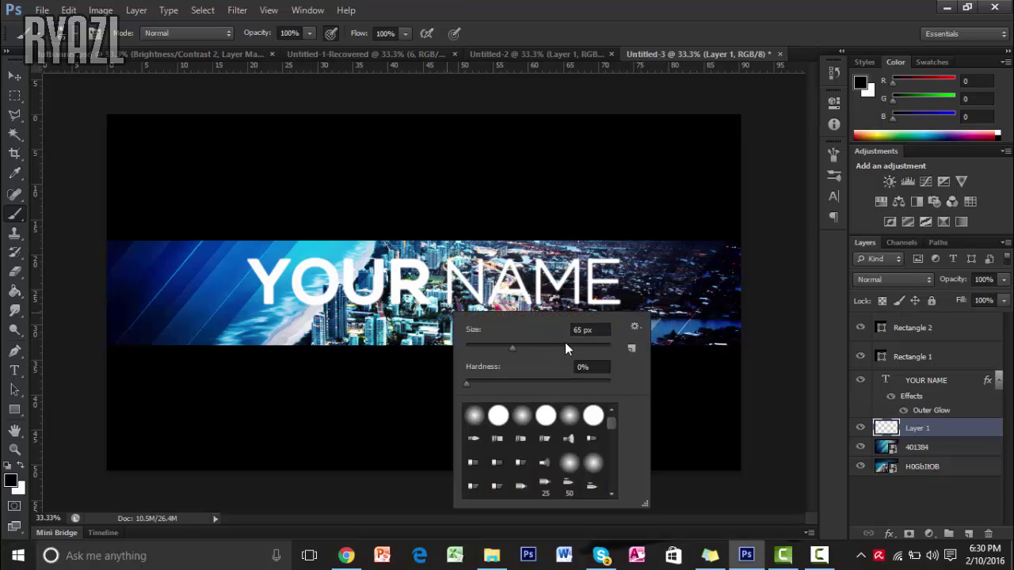
click(118, 280)
mouse_move(127, 279)
mouse_down()
mouse_move(646, 269)
mouse_move(704, 313)
mouse_move(205, 256)
mouse_move(436, 274)
mouse_move(300, 274)
mouse_up()
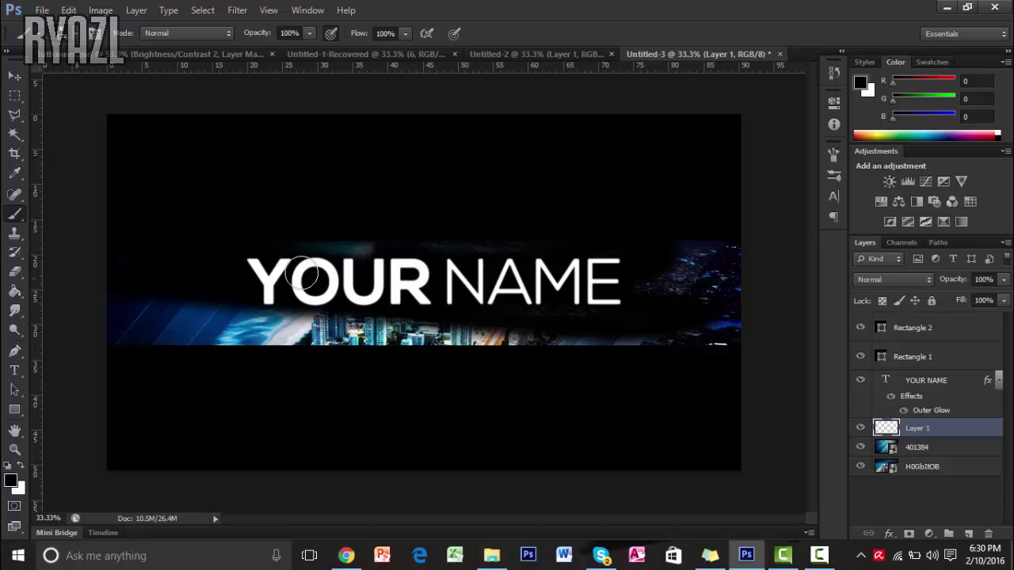
click(911, 280)
click(903, 210)
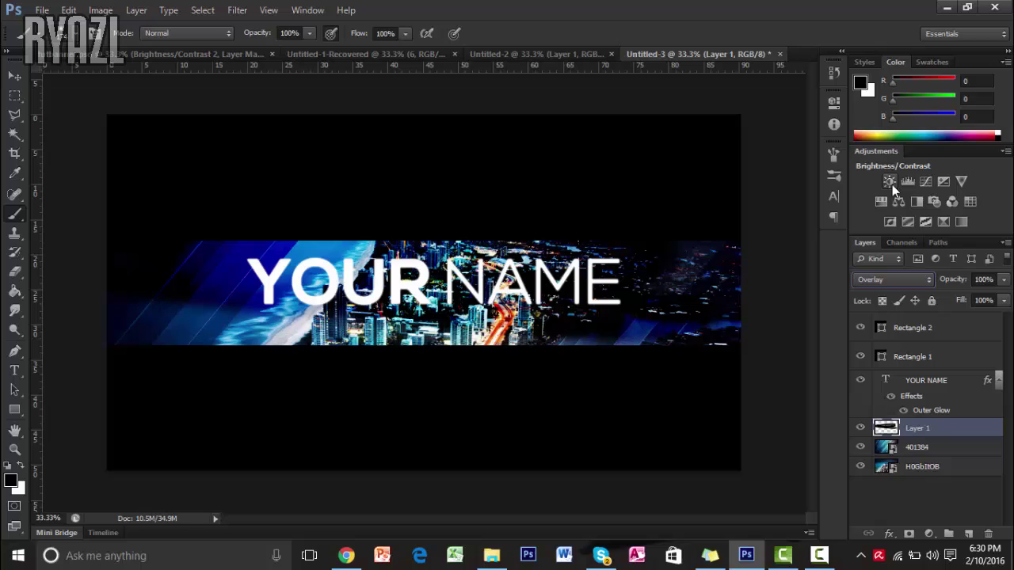
key(ctrl+alt+z)
key(ctrl+alt+z)
key(ctrl+alt+z)
key(ctrl+alt+z)
key(ctrl+alt+z)
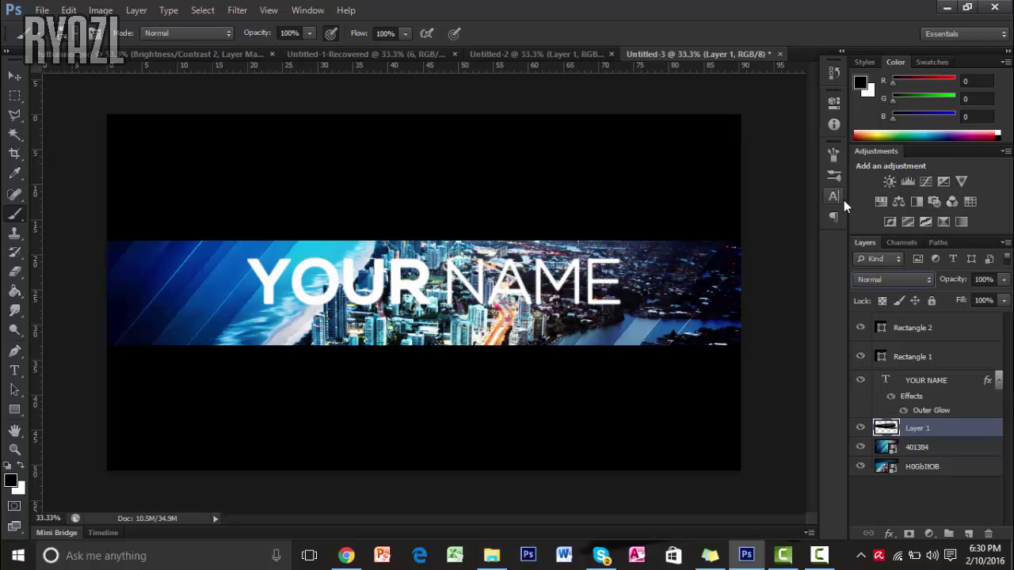
Step: Add a Brightness/Contrast adjustment layer at −81 brightness to darken the city photos
click(928, 535)
click(916, 260)
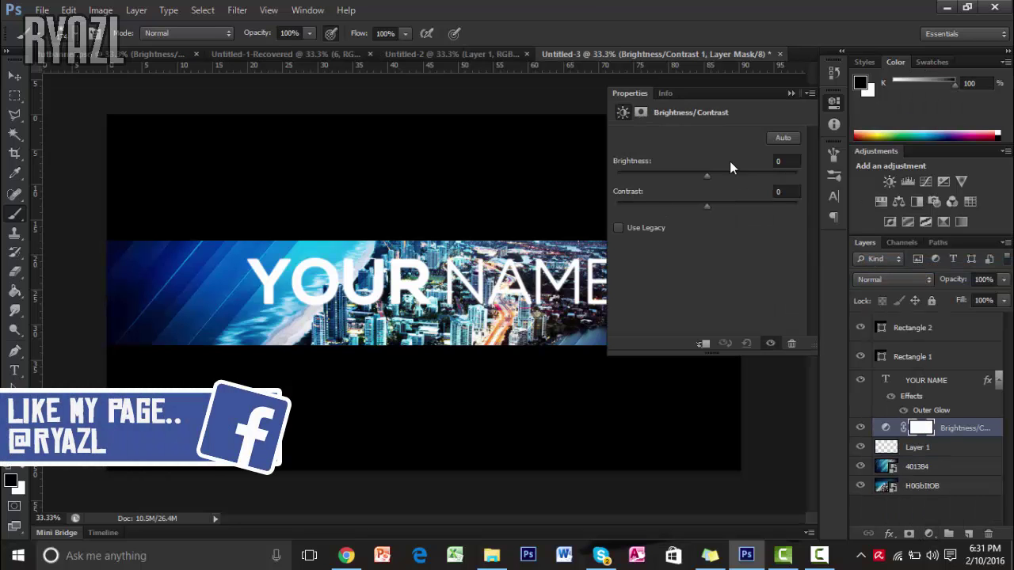
drag(706, 178, 660, 181)
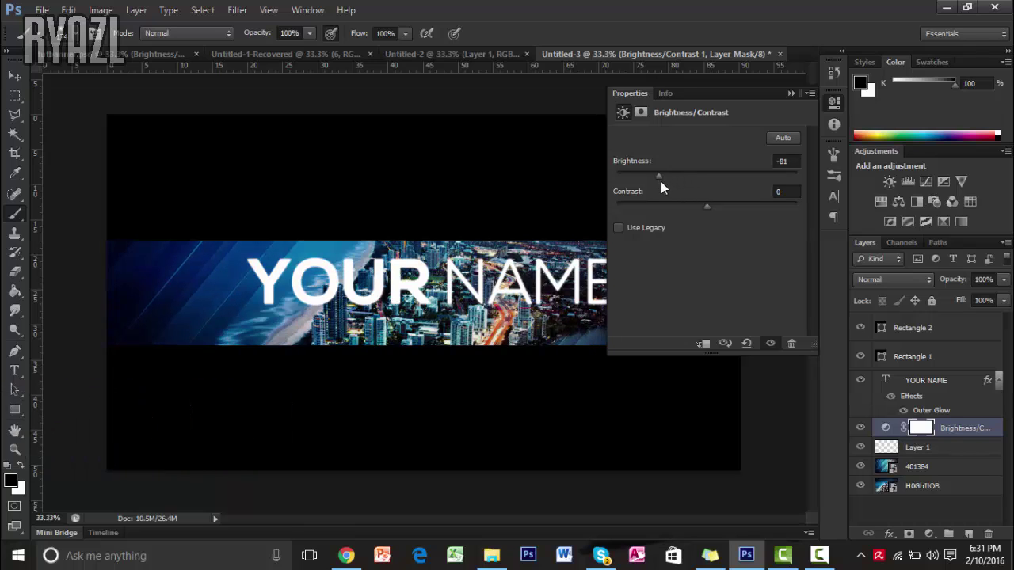
click(791, 93)
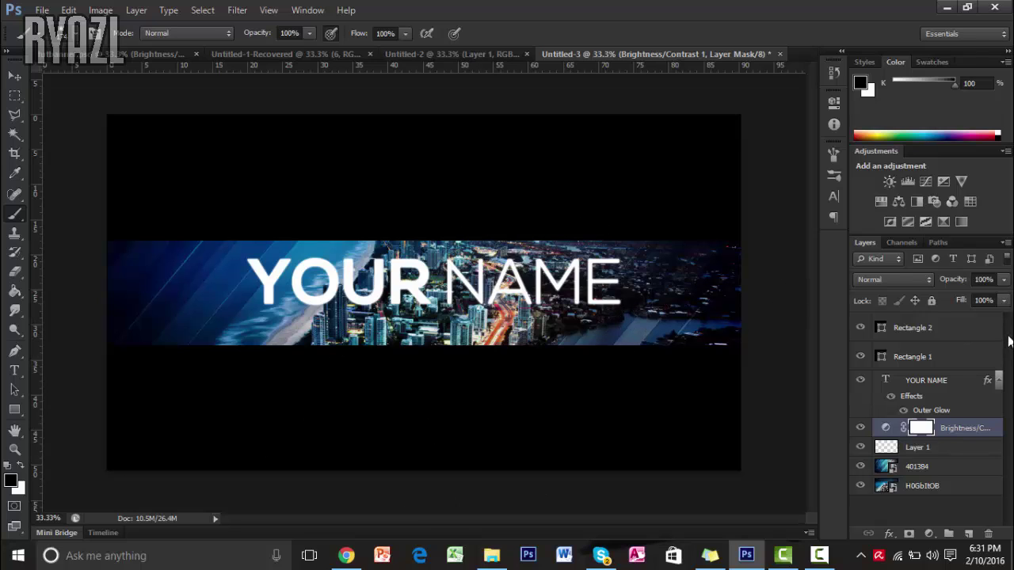
Step: Place maxresdefault (1) from the desktop onto the banner and enlarge it to fill the canvas
click(947, 7)
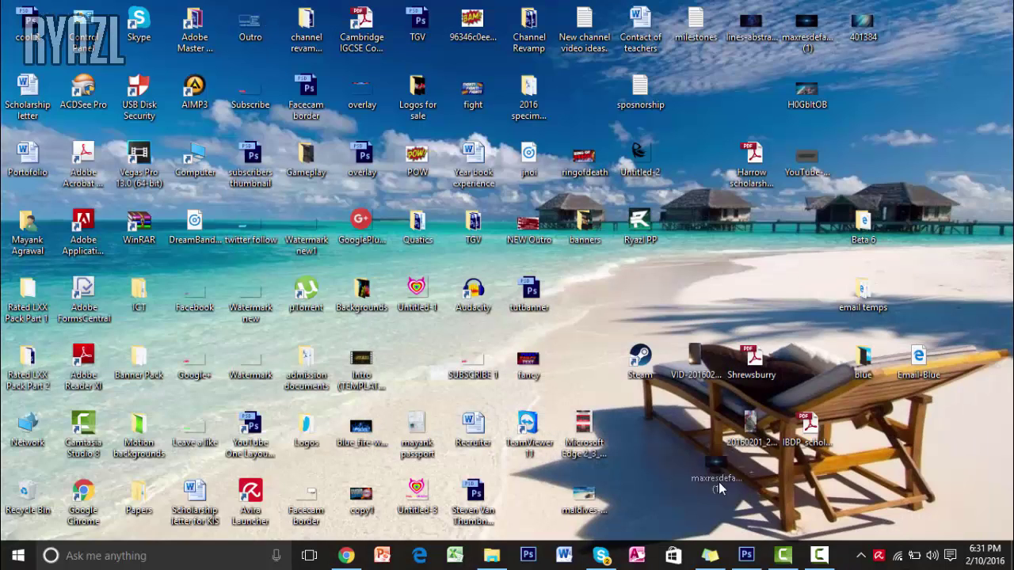
click(746, 555)
drag(400, 293, 403, 295)
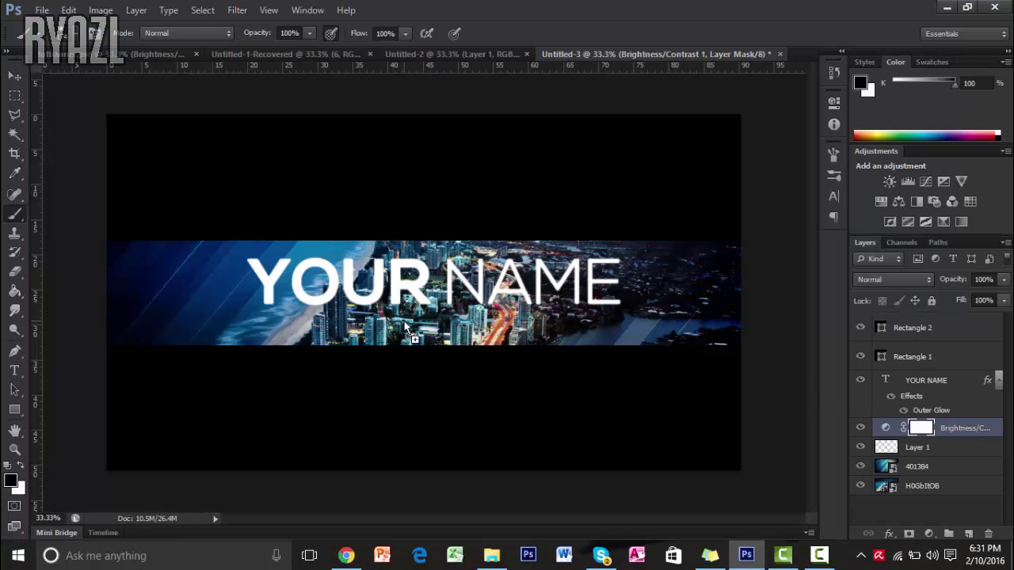
drag(583, 381, 749, 475)
drag(263, 200, 155, 113)
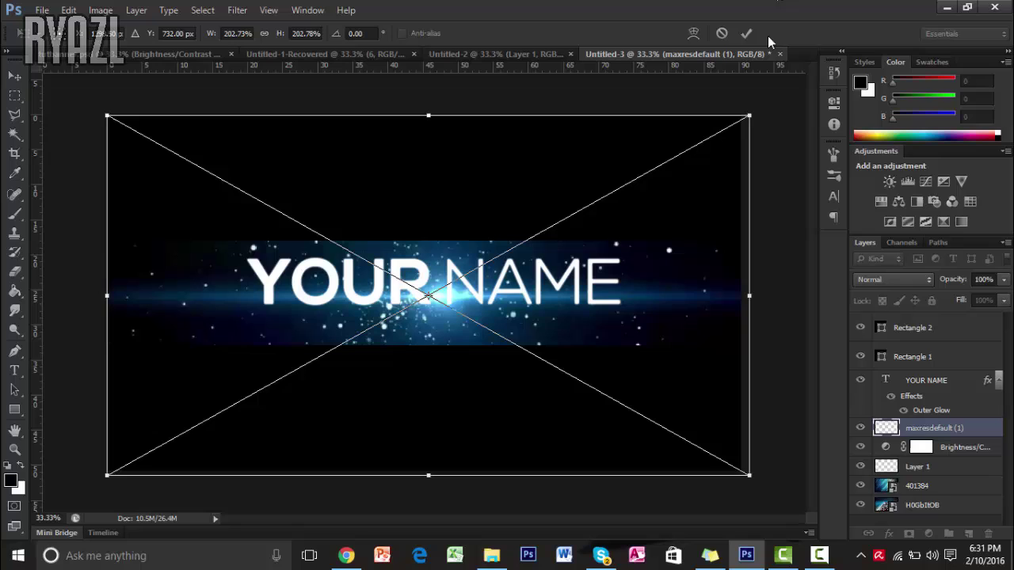
click(746, 33)
Step: Position the starry image and blend it in Screen mode over the city strip
click(13, 75)
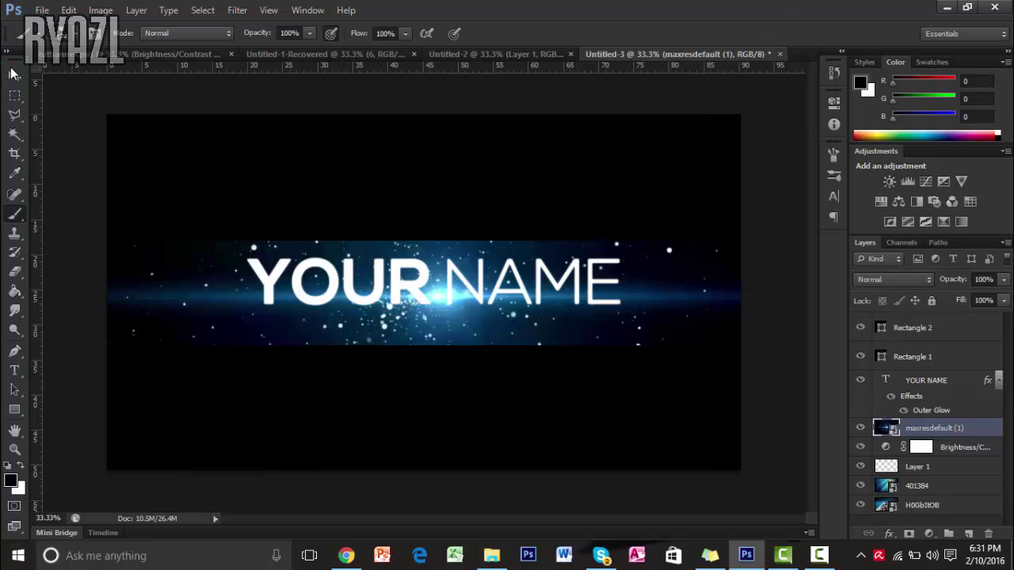
drag(572, 411, 519, 431)
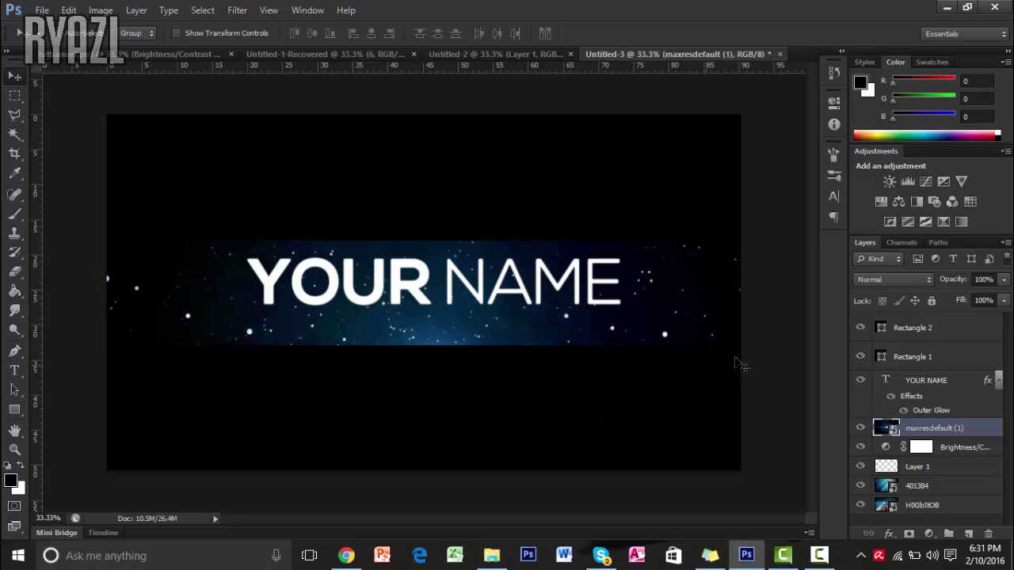
click(875, 282)
click(865, 181)
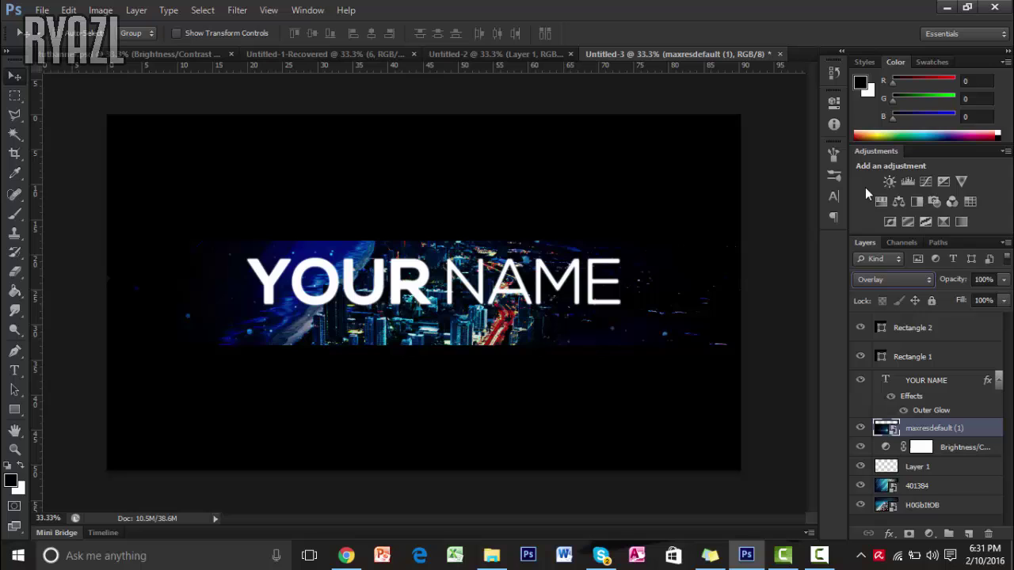
click(885, 276)
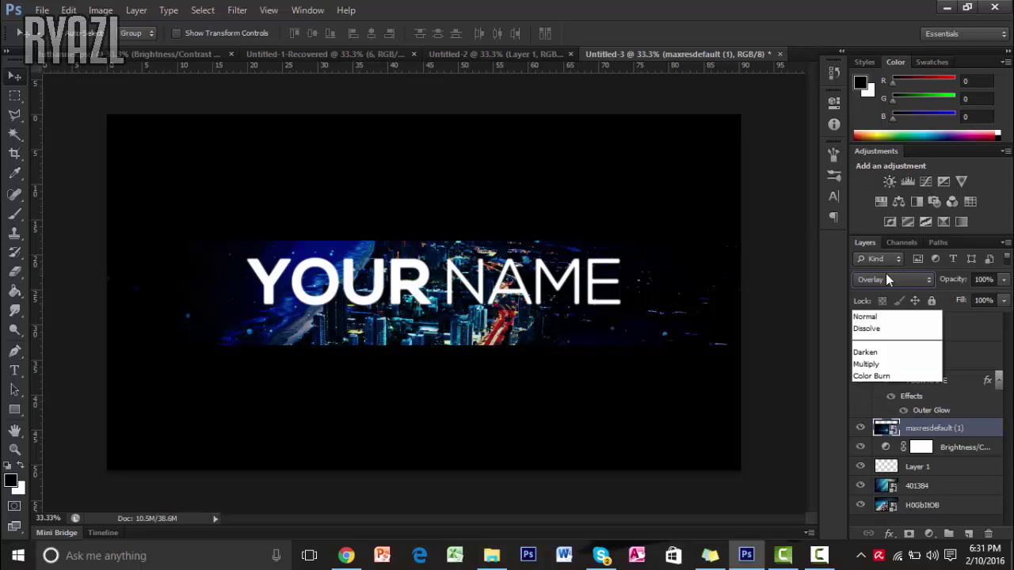
click(889, 126)
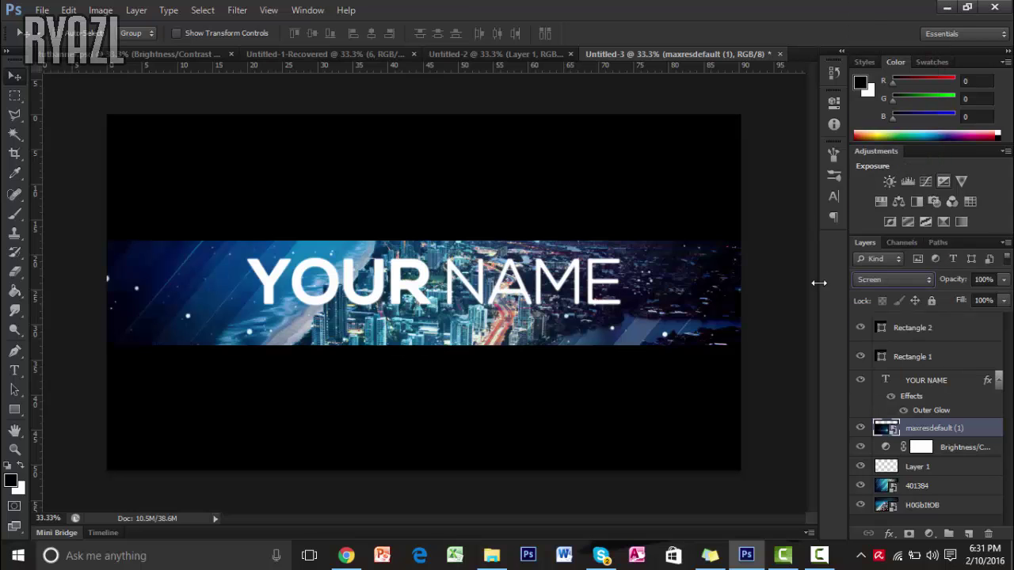
drag(286, 322, 303, 310)
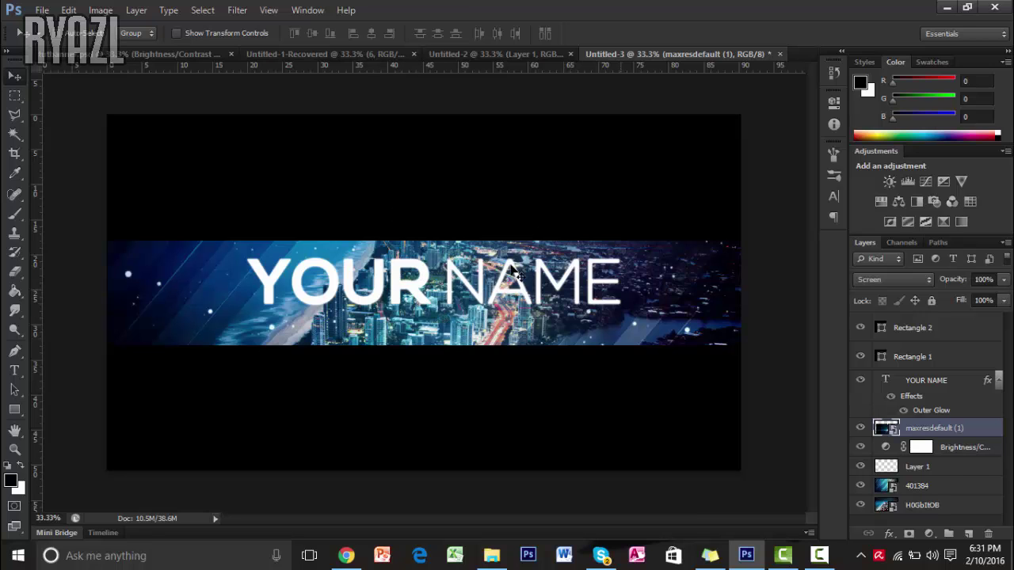
Step: Add a second Brightness/Contrast layer with lowered brightness to dim the starry overlay
click(930, 534)
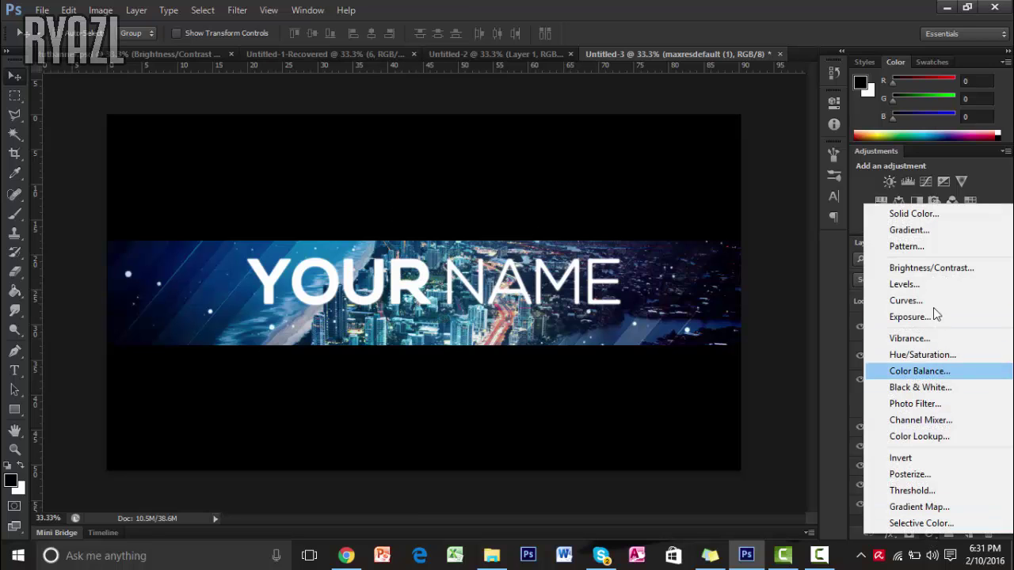
click(898, 269)
drag(706, 175, 686, 174)
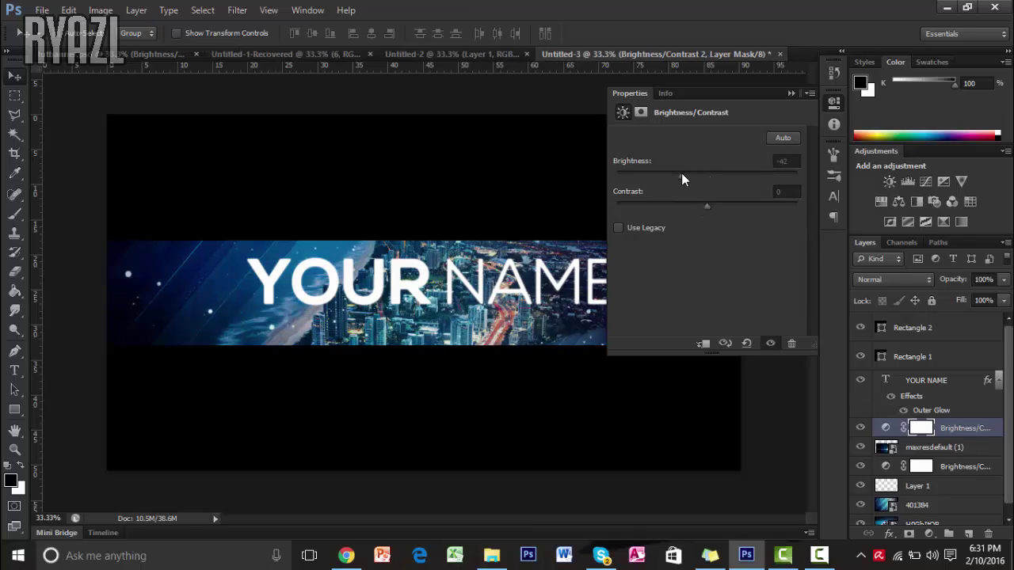
click(791, 91)
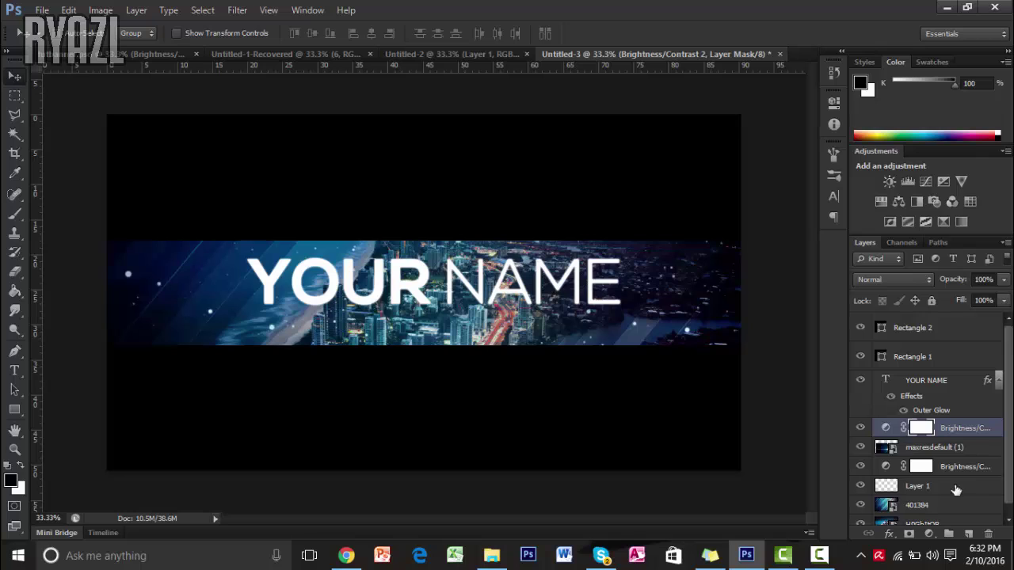
Step: Nudge the YOUR NAME text slightly up and left, then minimize Photoshop
scroll(950, 466, down, 1)
click(919, 476)
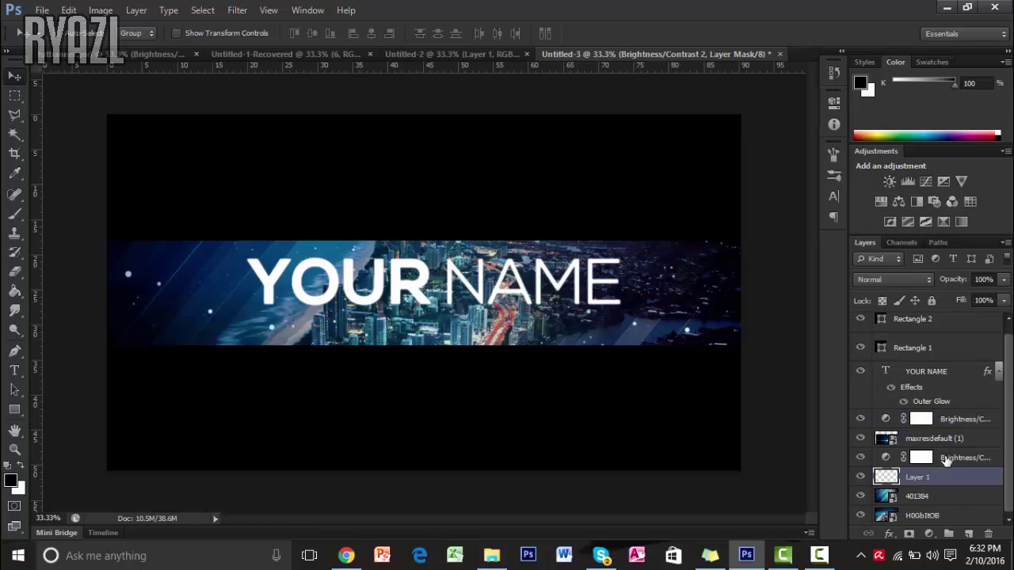
click(954, 457)
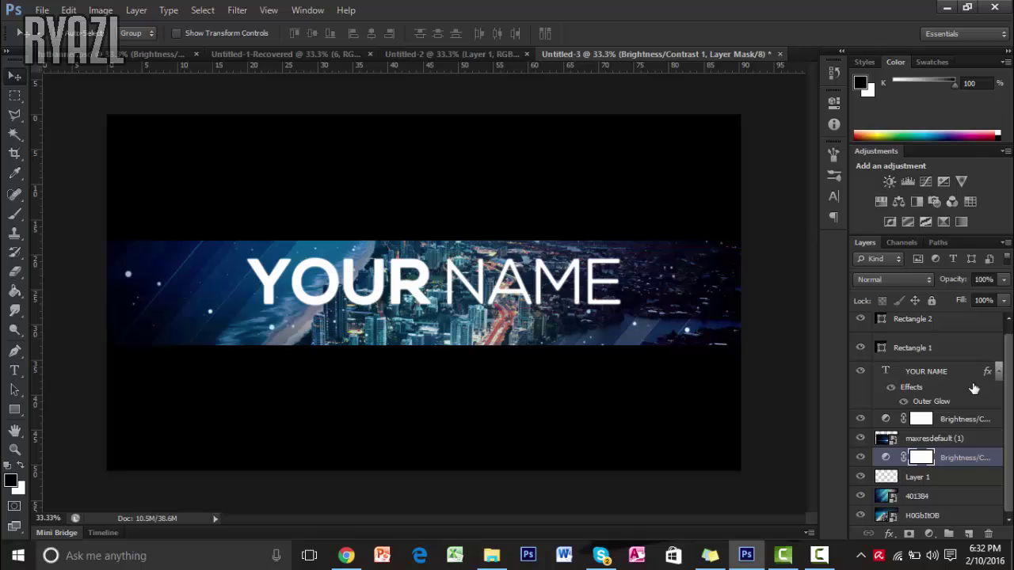
click(940, 378)
drag(598, 299, 586, 293)
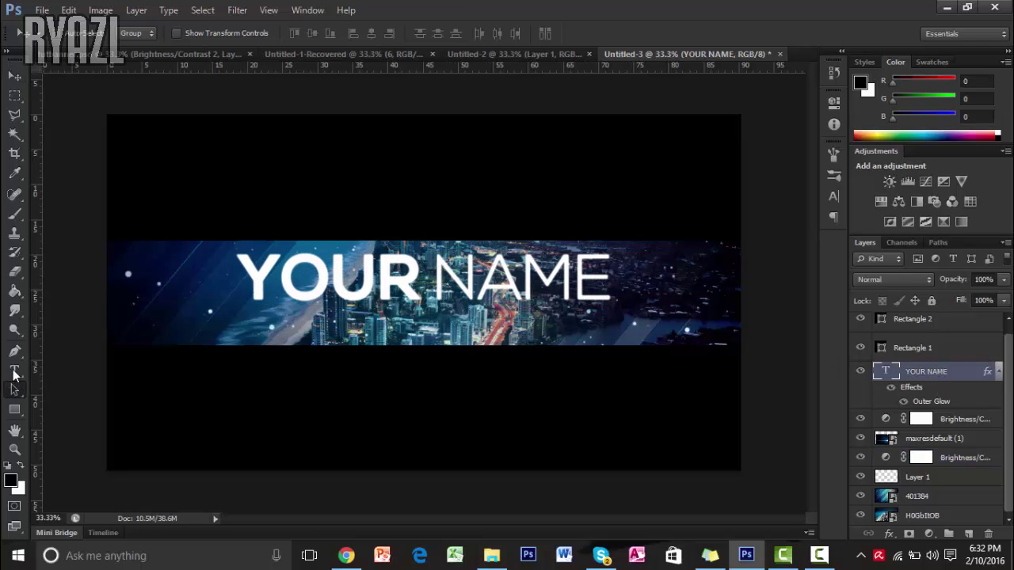
click(15, 370)
click(948, 6)
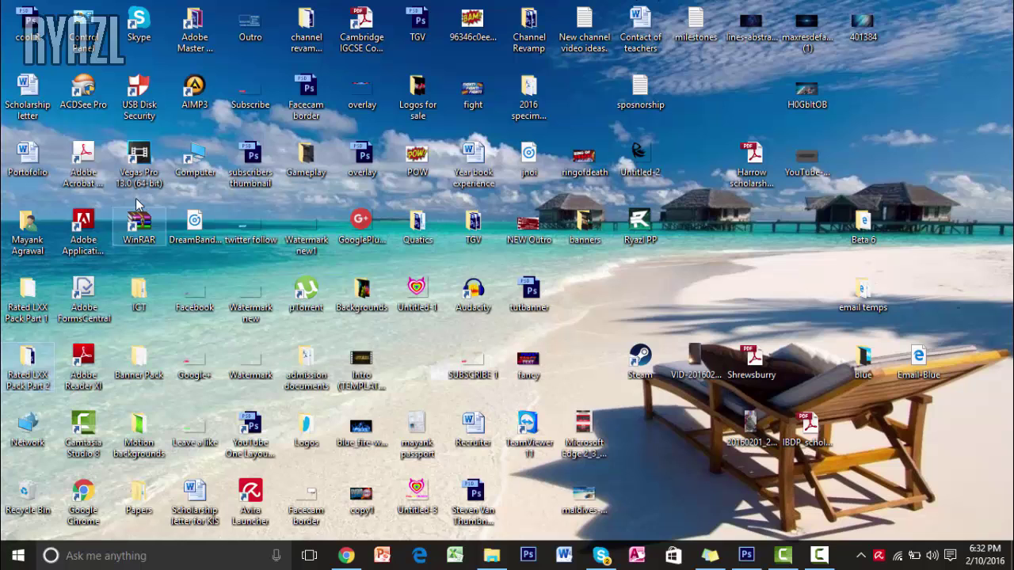
Step: Open the Banner Pack folder and drag its Twitter icon into the banner document
double_click(138, 364)
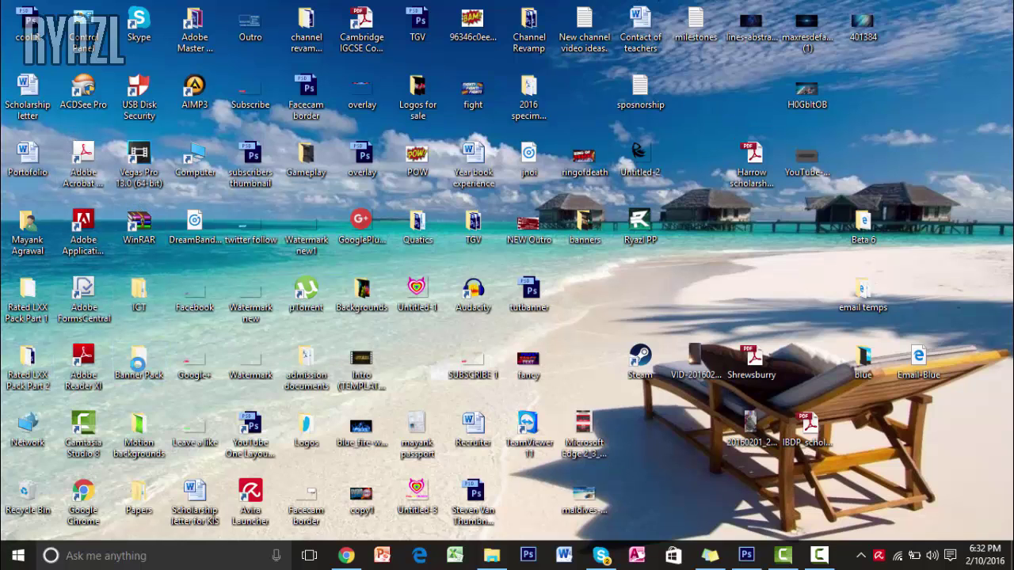
click(253, 218)
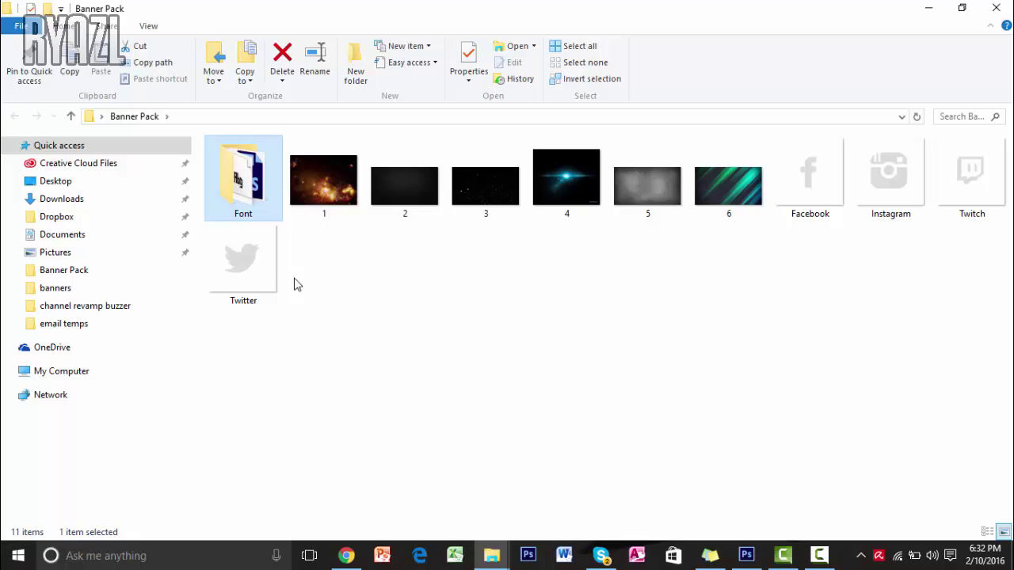
drag(241, 268, 341, 323)
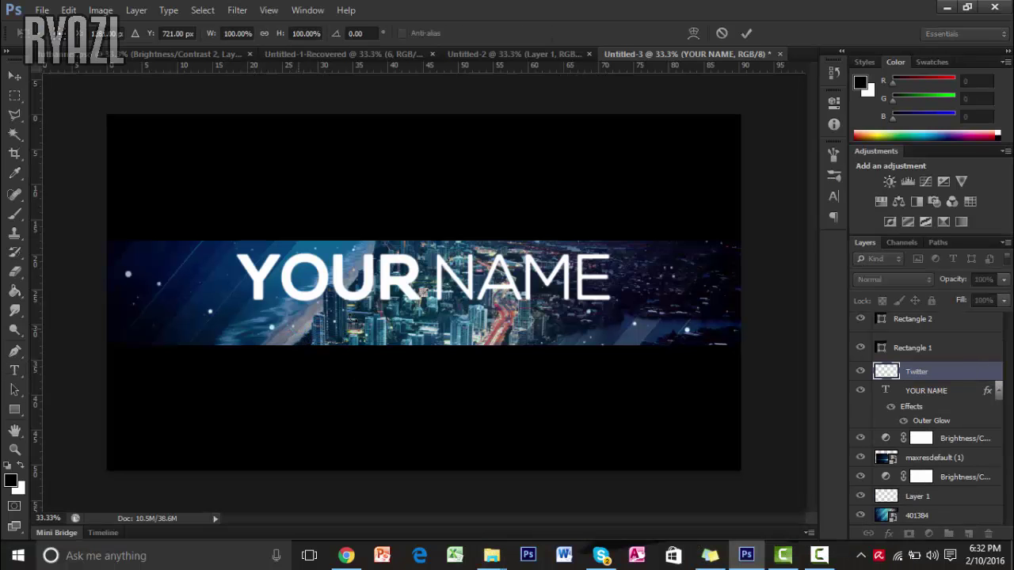
Step: Shrink the placed Twitter icon and move it just beneath the YOUR lettering
drag(424, 291, 269, 328)
click(746, 33)
key(t)
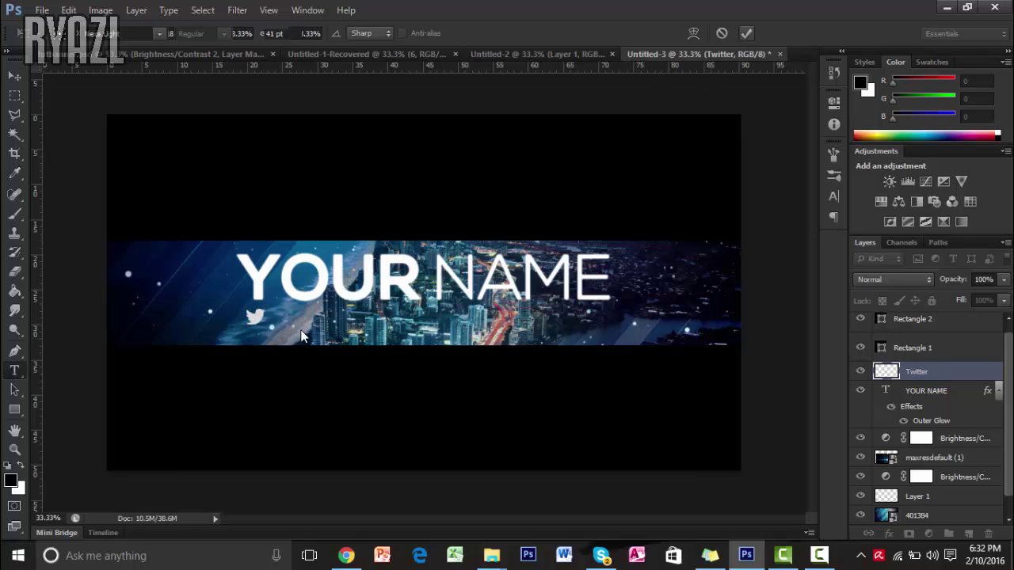
click(17, 77)
drag(309, 315, 330, 325)
click(15, 370)
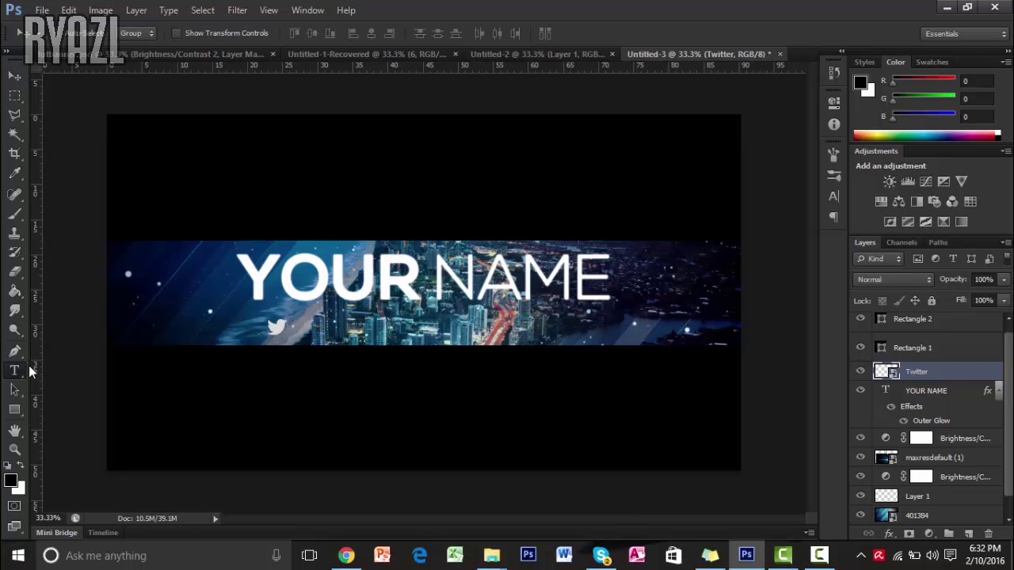
click(319, 346)
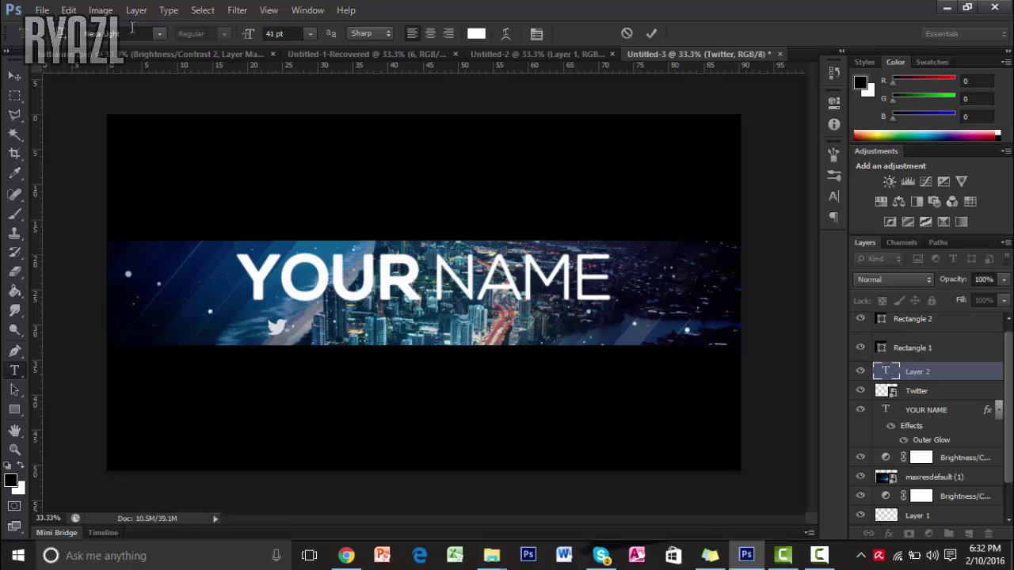
click(160, 34)
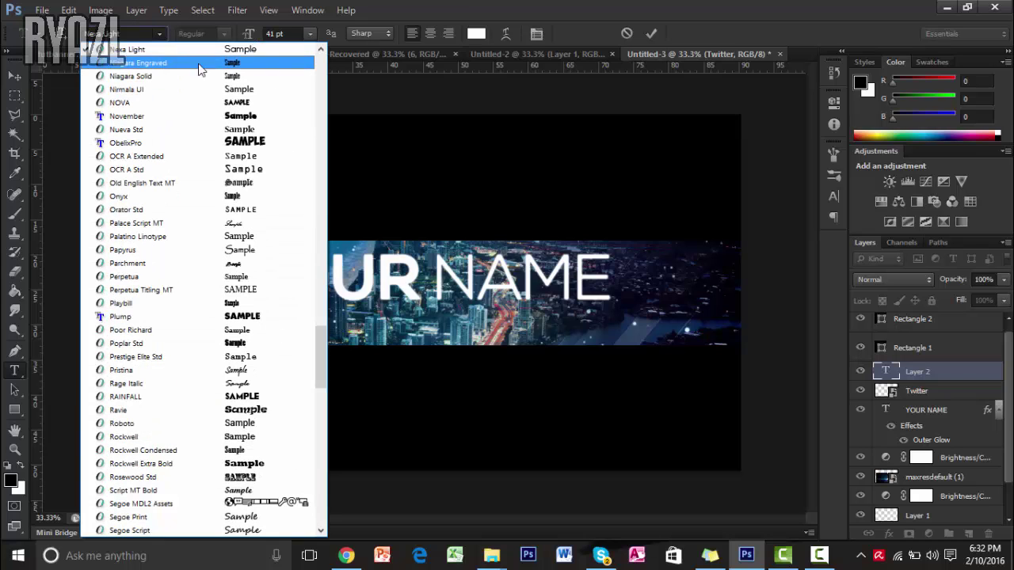
scroll(198, 69, up, 1)
click(134, 49)
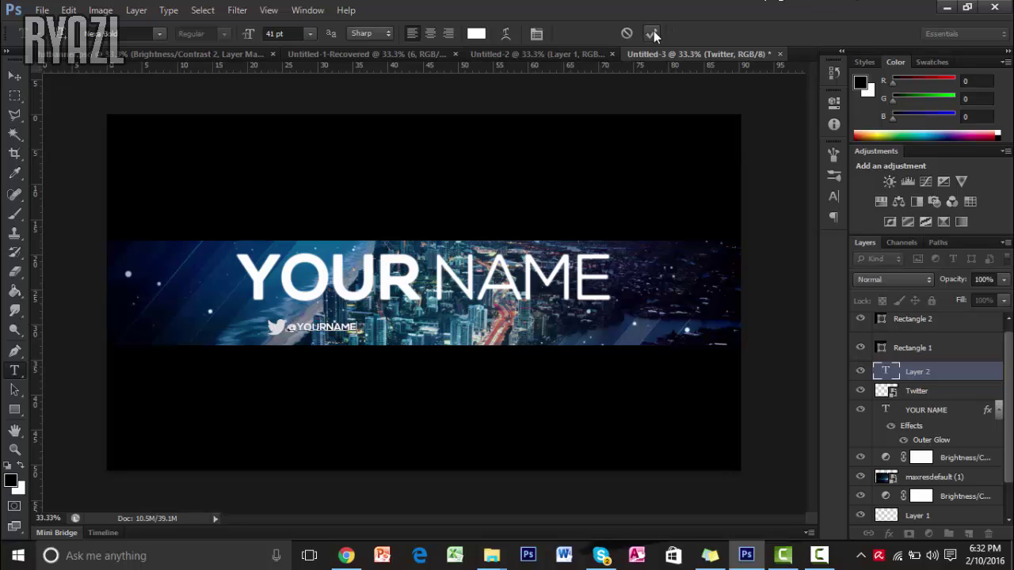
click(651, 33)
key(ctrl+t)
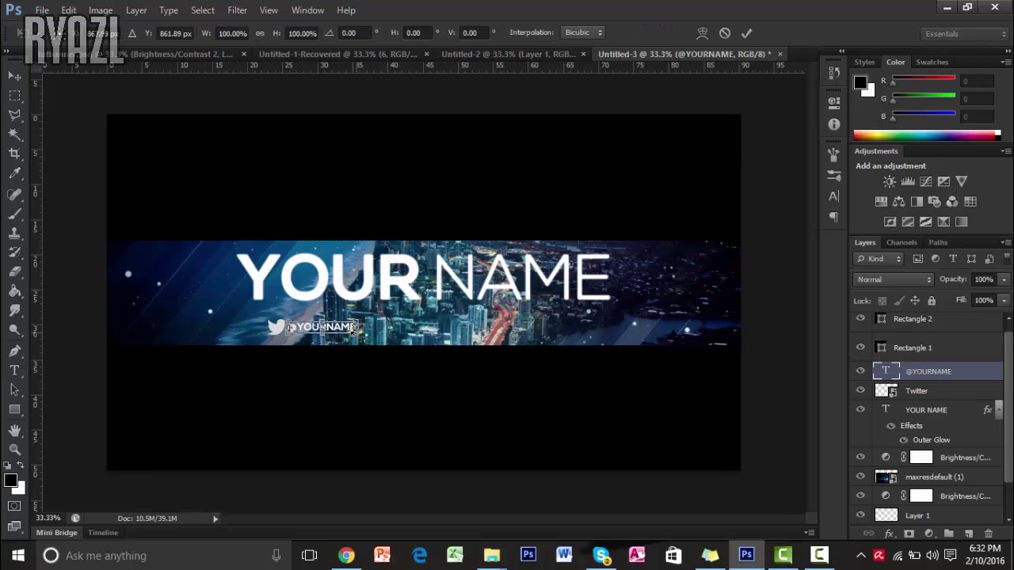
drag(358, 336, 380, 348)
click(746, 33)
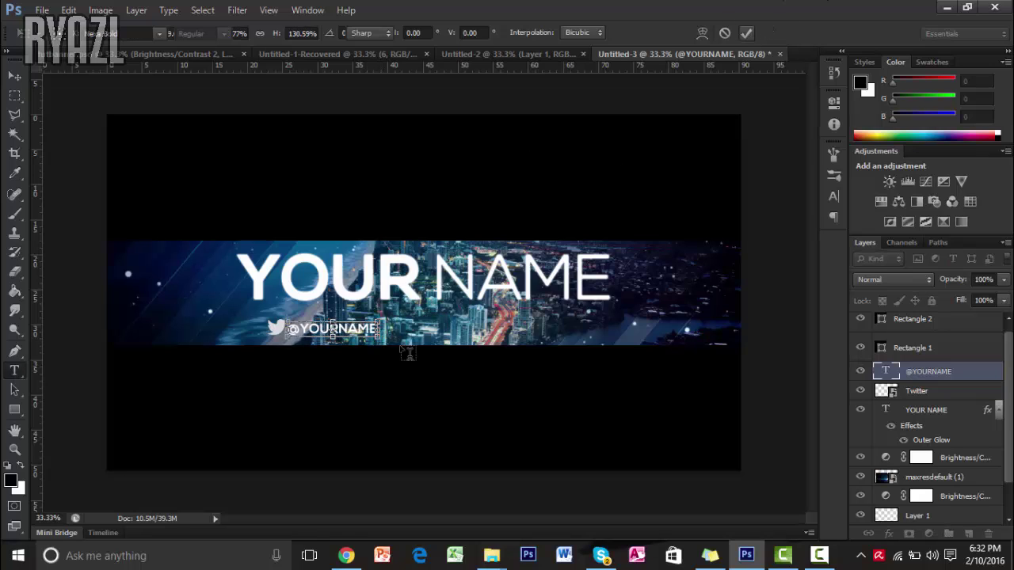
click(14, 76)
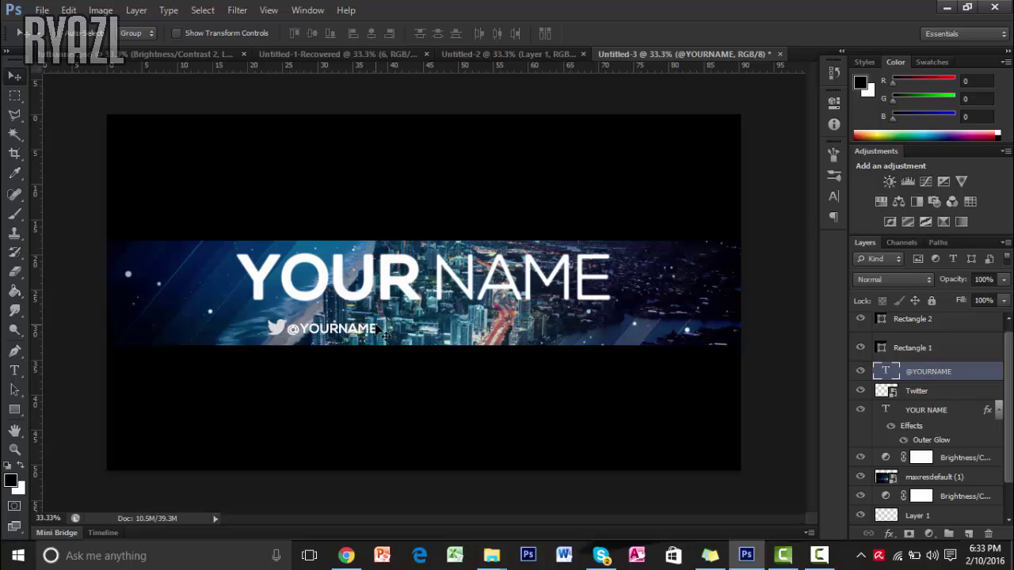
drag(381, 330, 379, 327)
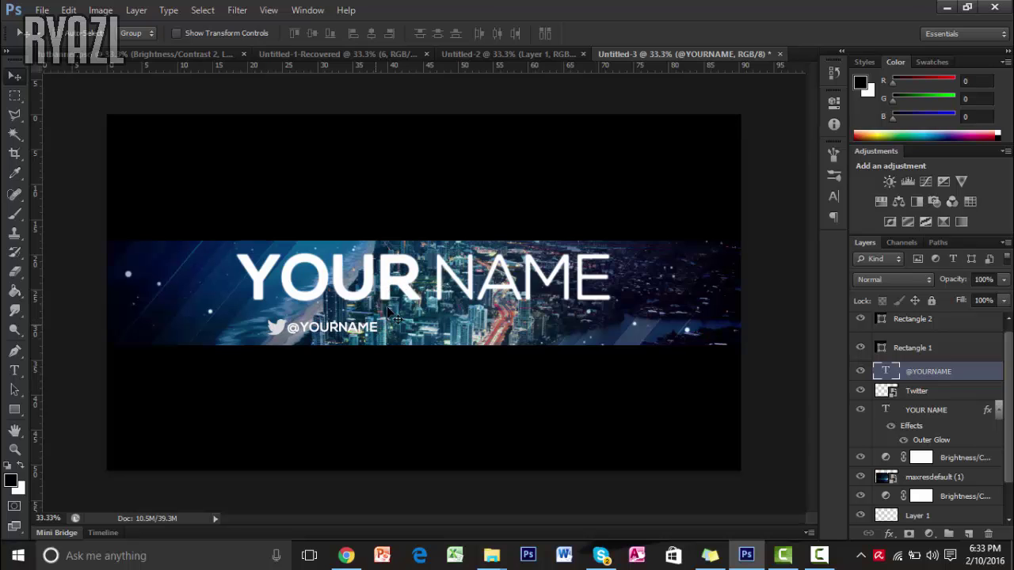
Step: Drag the Facebook icon from Banner Pack onto the banner, right of the Twitter handle
click(946, 7)
click(824, 186)
mouse_move(748, 564)
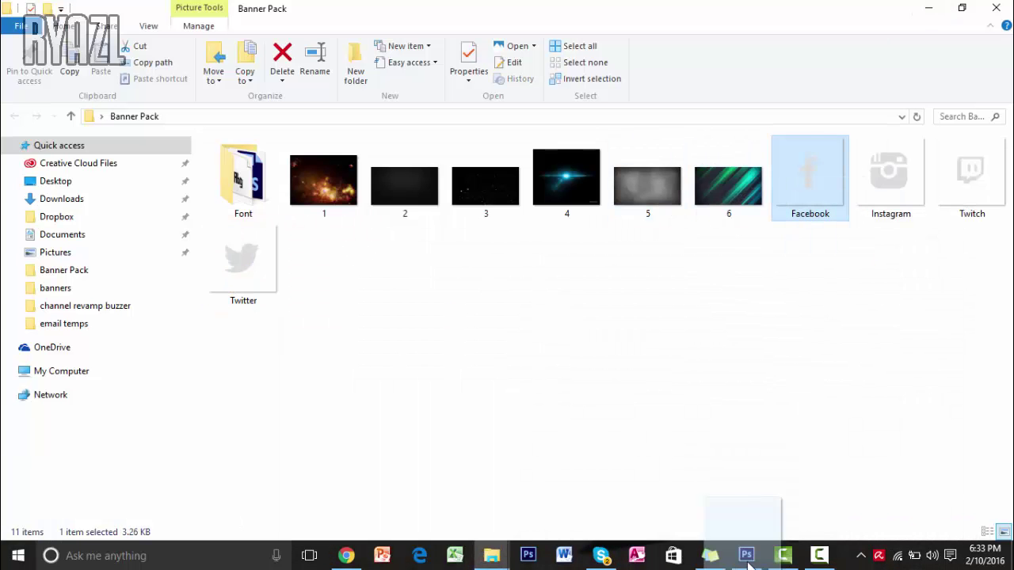
drag(748, 563, 457, 329)
click(745, 33)
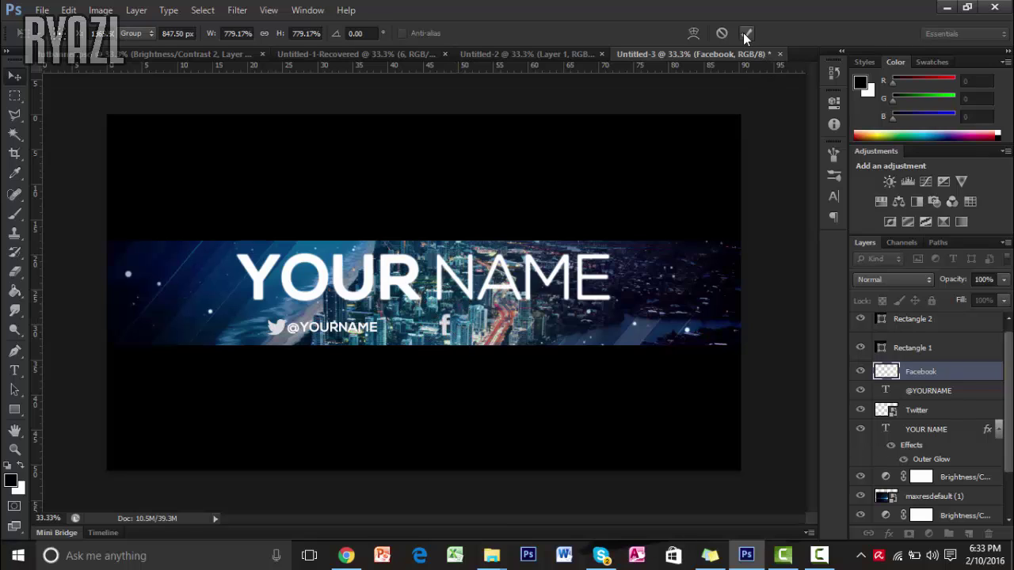
click(944, 390)
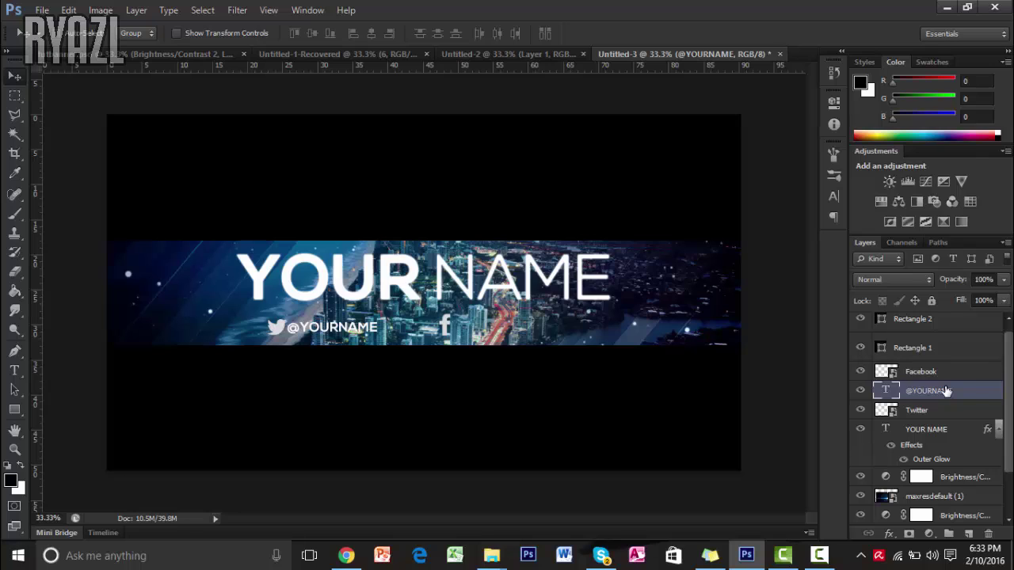
key(ctrl+j)
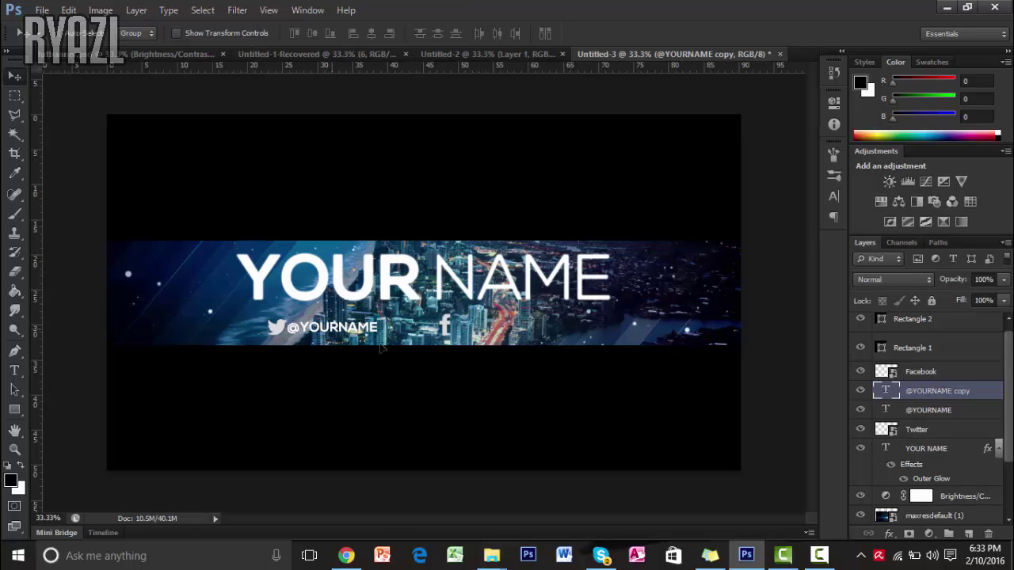
drag(380, 347, 498, 336)
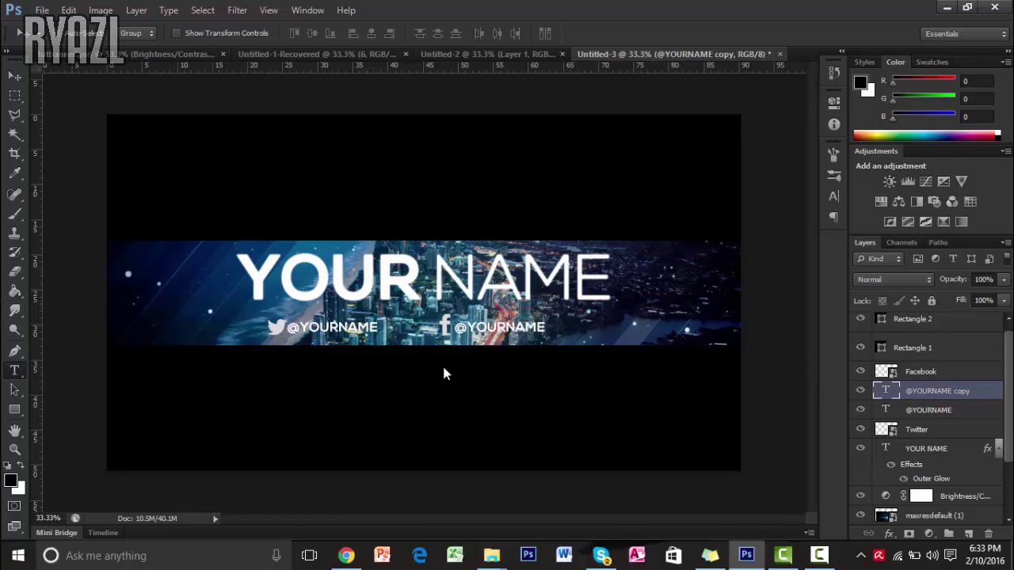
click(469, 327)
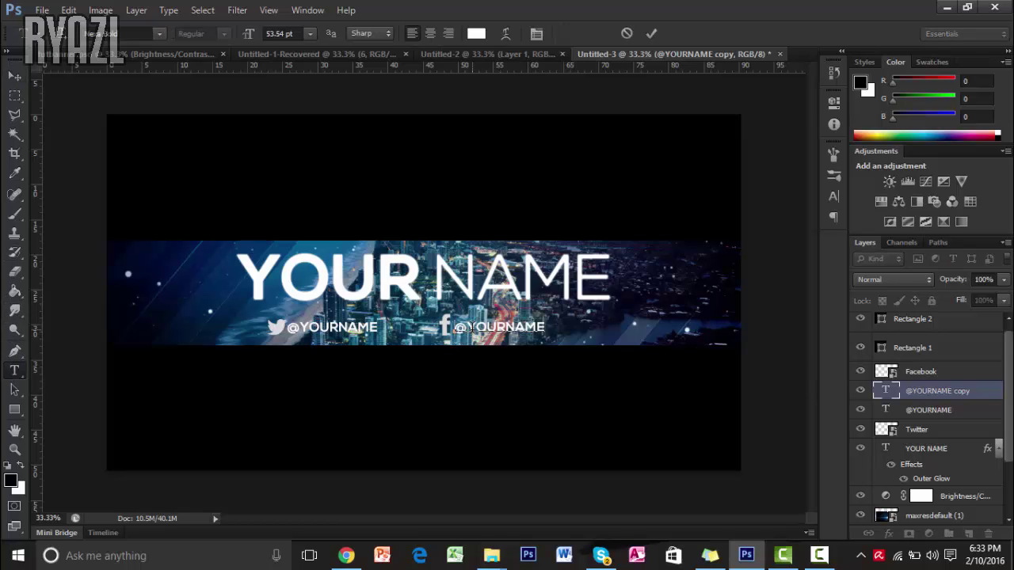
key(BackSpace)
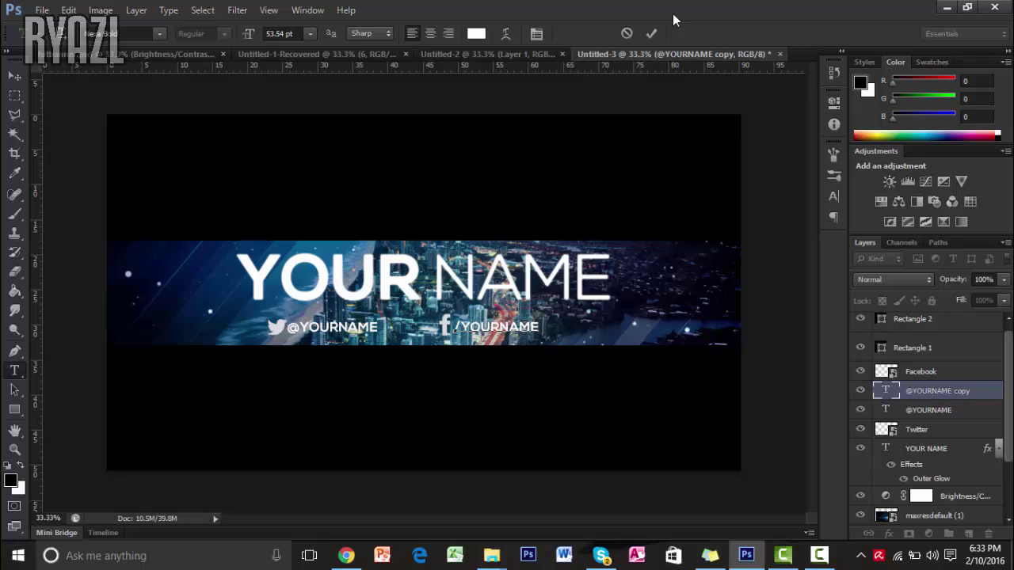
key(ctrl+Return)
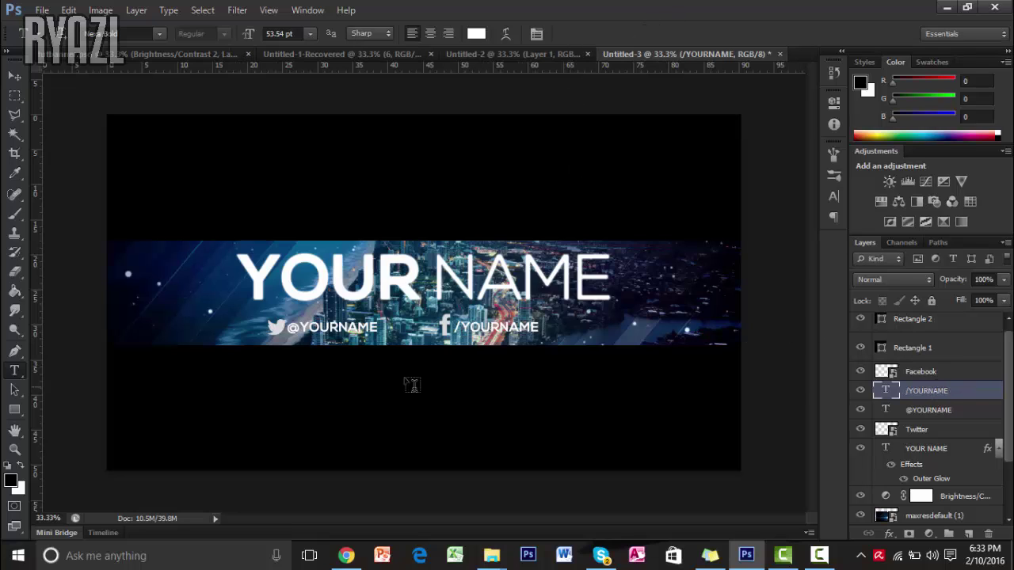
ctrl+click(949, 372)
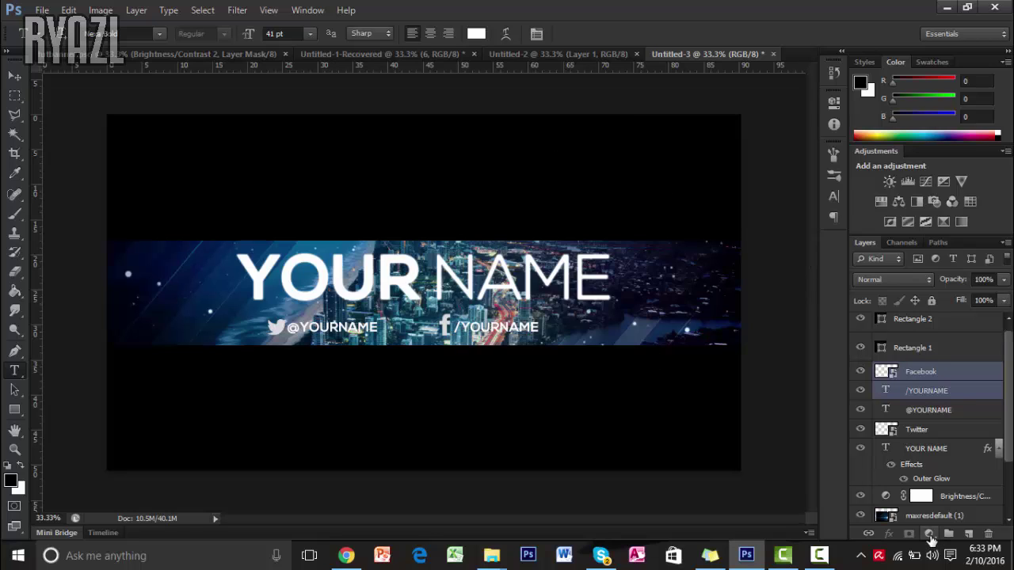
Step: Give the Facebook layer a white Color Overlay via Blending Options
click(937, 371)
right_click(934, 369)
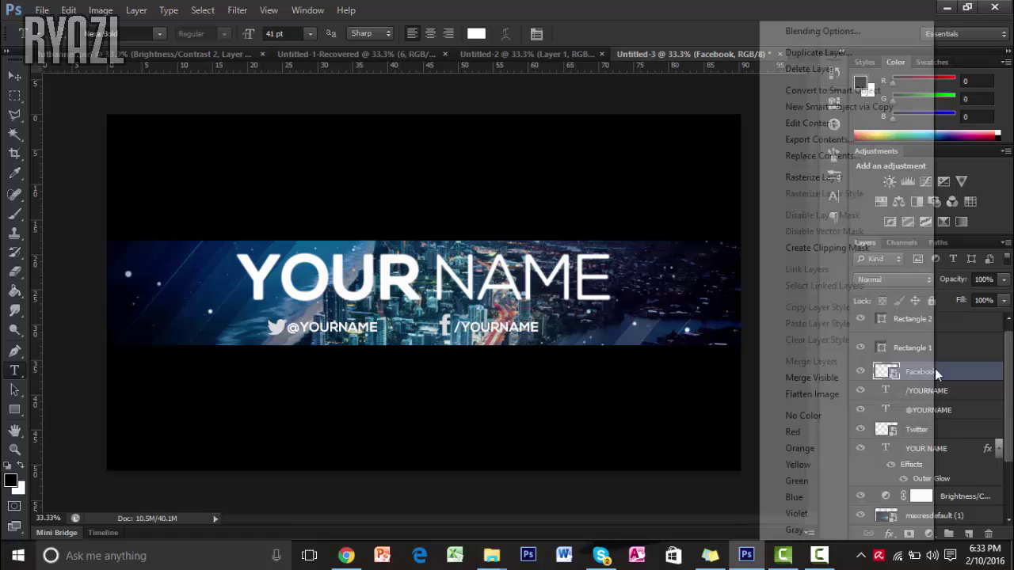
click(855, 32)
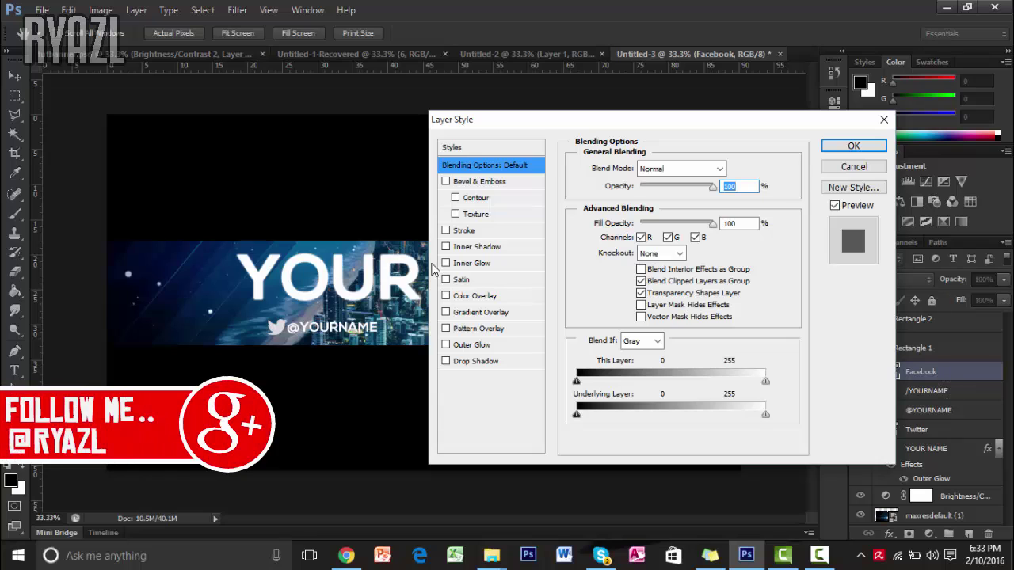
click(475, 295)
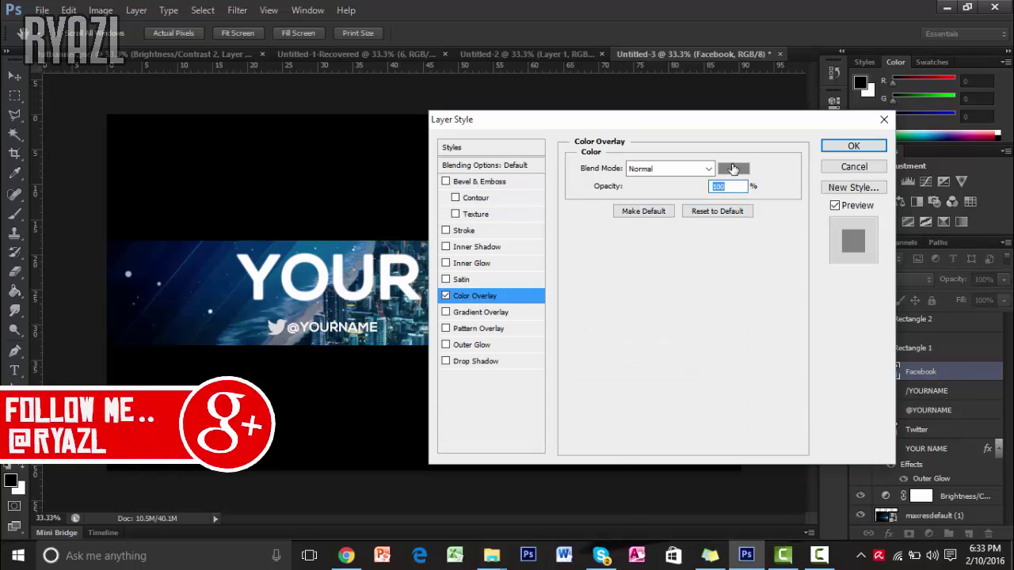
click(731, 167)
click(217, 321)
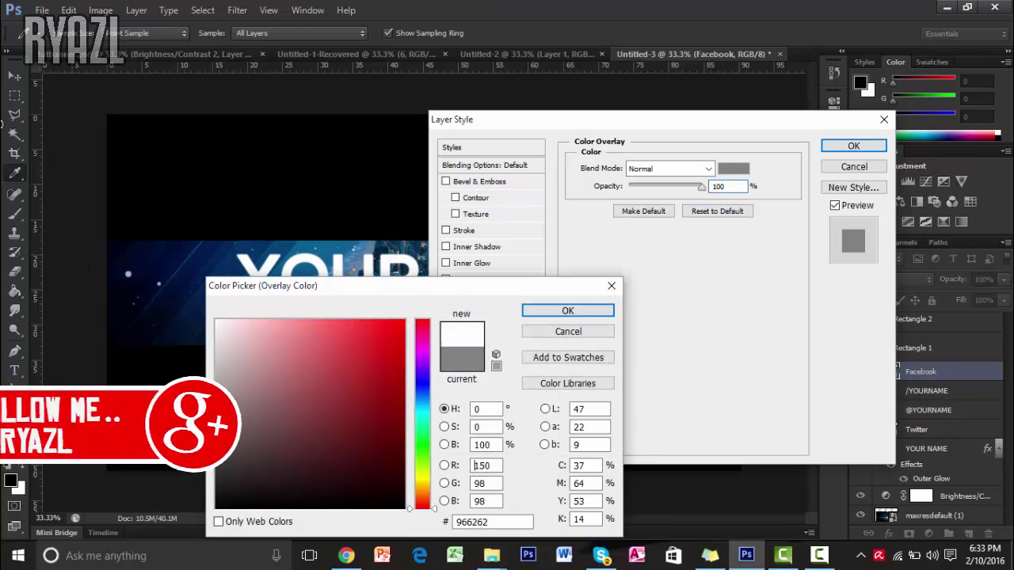
click(575, 311)
Step: Add an Outer Glow at 100% opacity to the Facebook icon and apply the styles
click(476, 344)
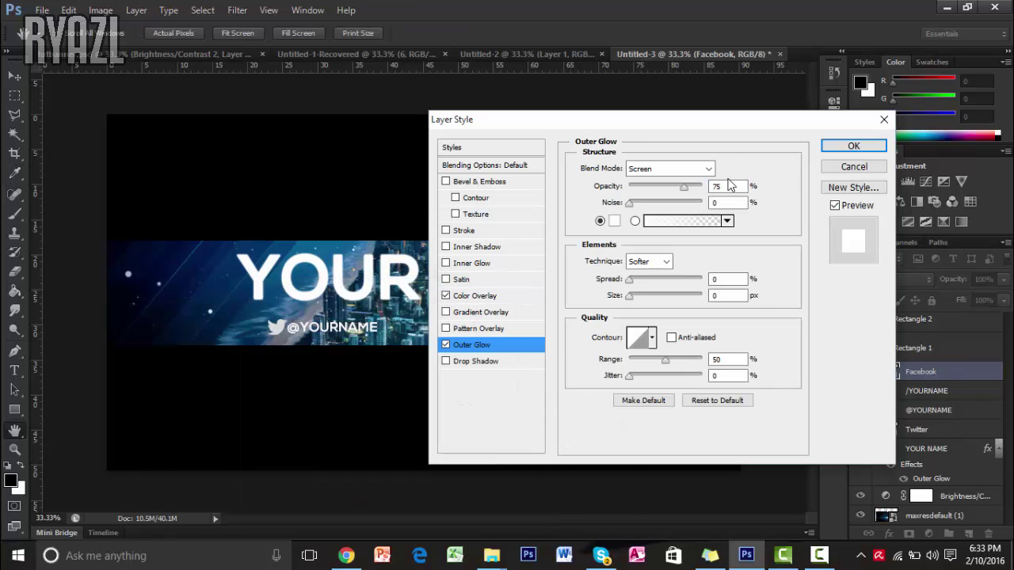
drag(764, 120, 616, 249)
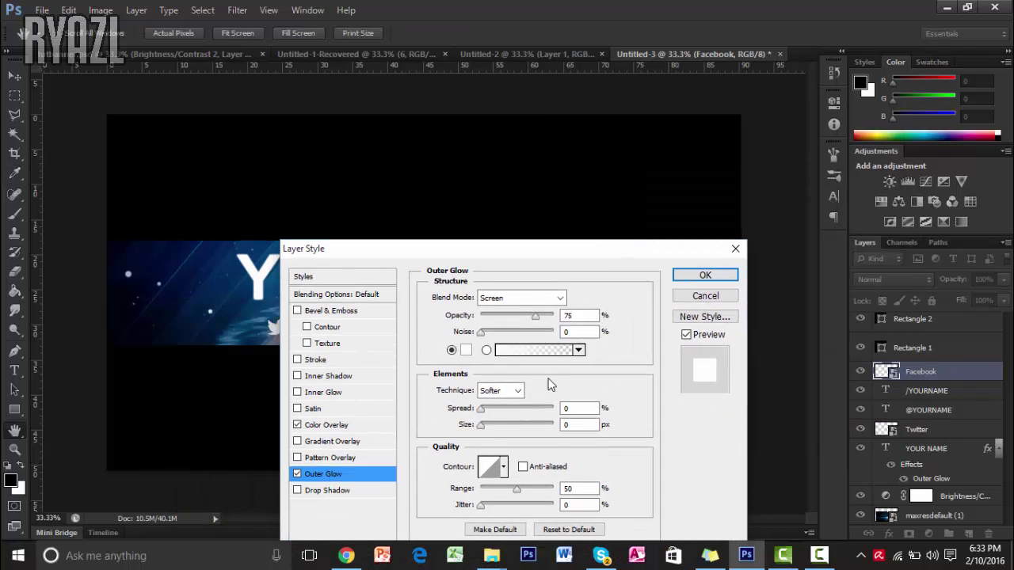
drag(540, 319, 556, 318)
drag(595, 246, 604, 229)
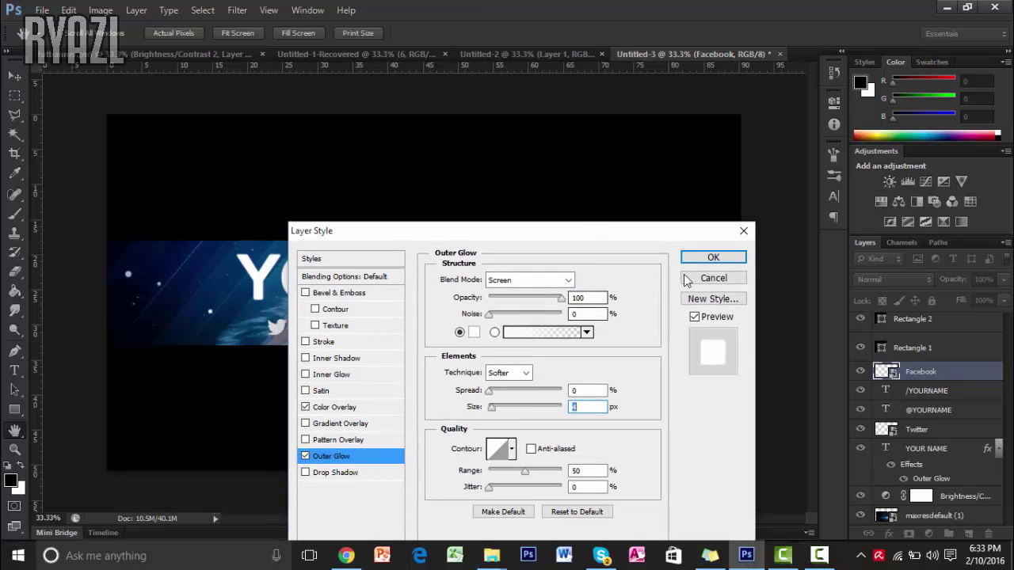
click(710, 259)
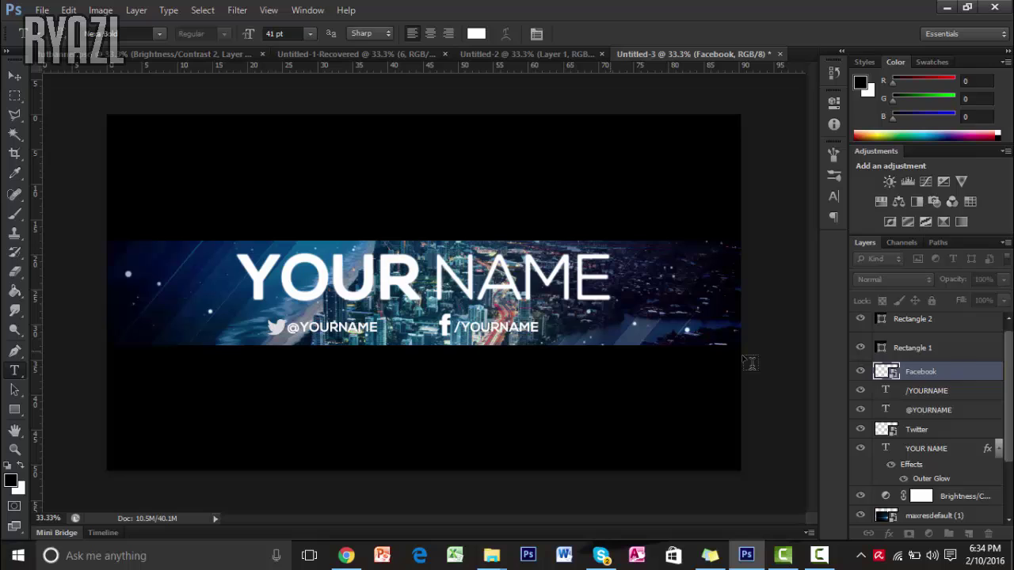
Step: Copy the Facebook layer's white overlay and glow style onto the Twitter icon
right_click(924, 372)
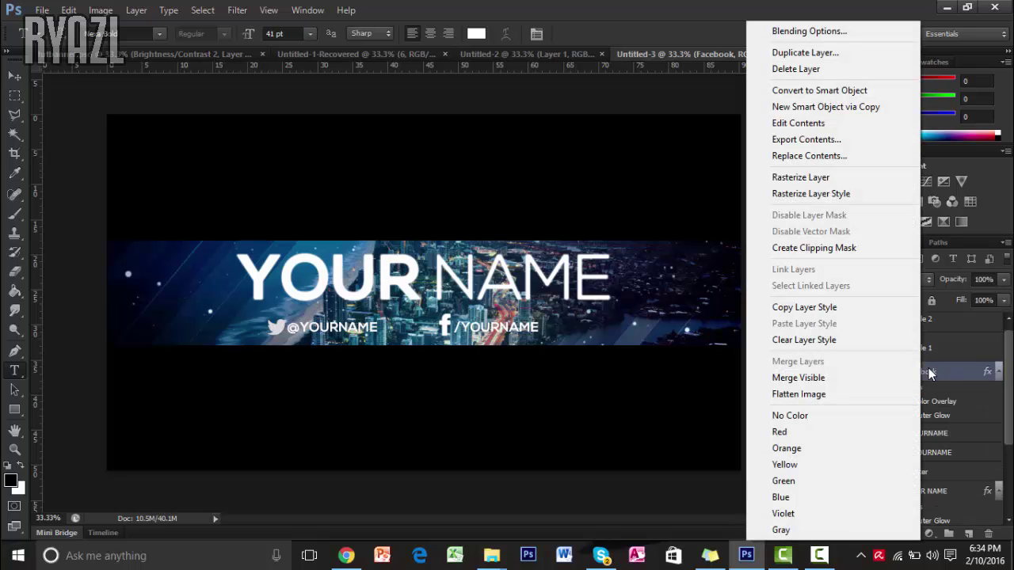
click(824, 308)
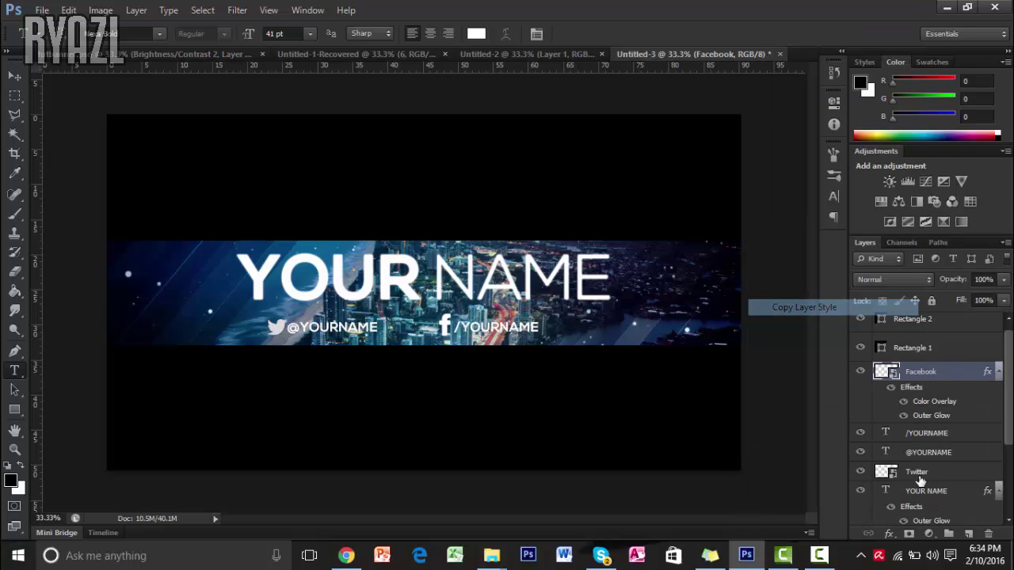
right_click(921, 473)
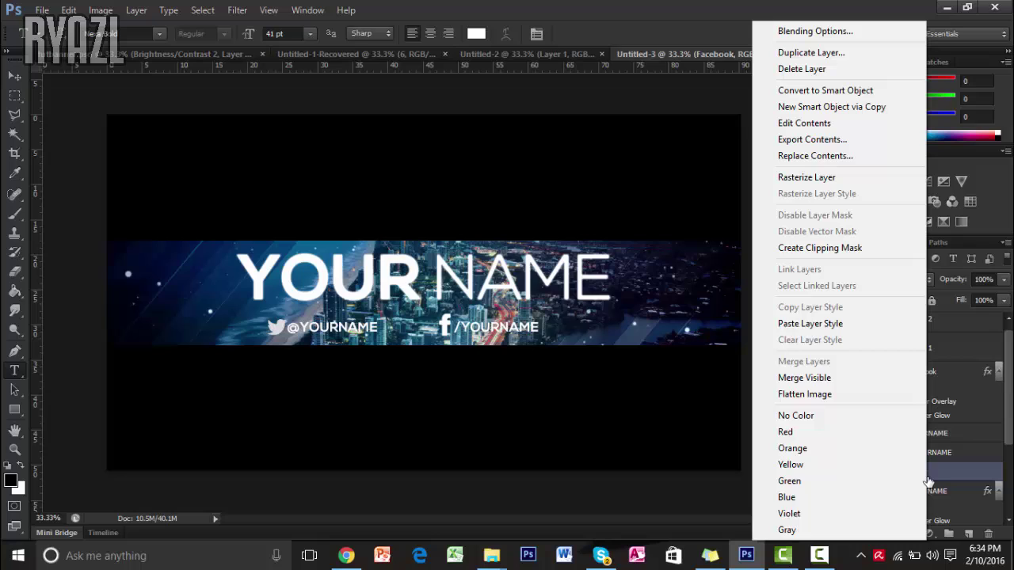
click(818, 322)
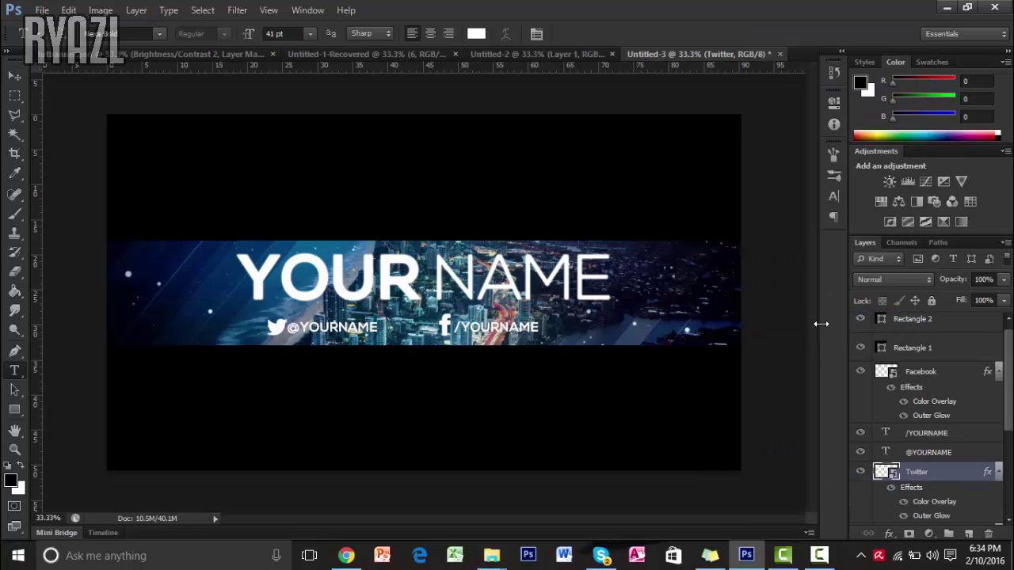
Step: Merge /YOURNAME into the Facebook layer and shift the merged layer slightly right
click(947, 379)
shift+click(941, 433)
key(ctrl+e)
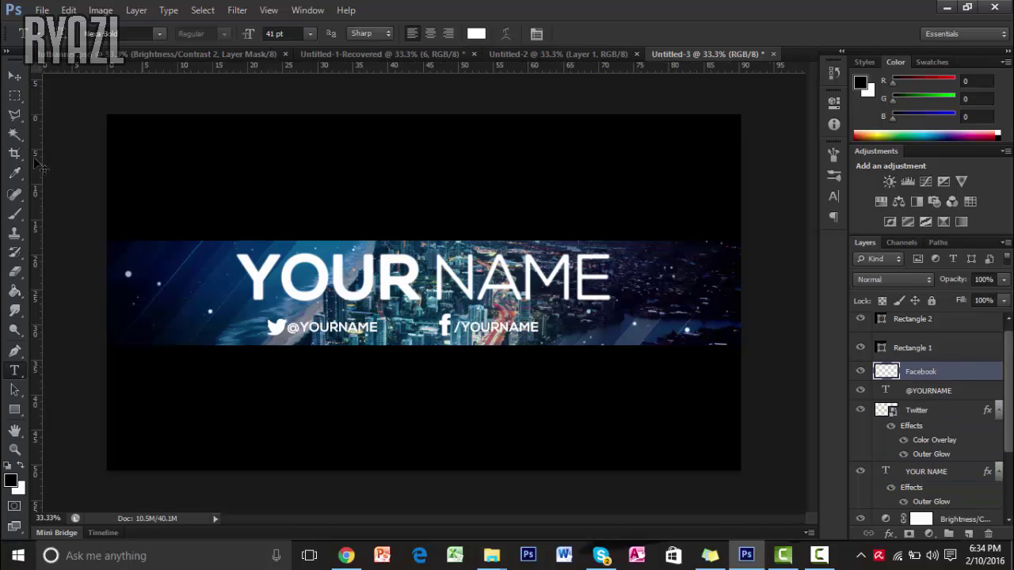
key(v)
drag(463, 336, 480, 336)
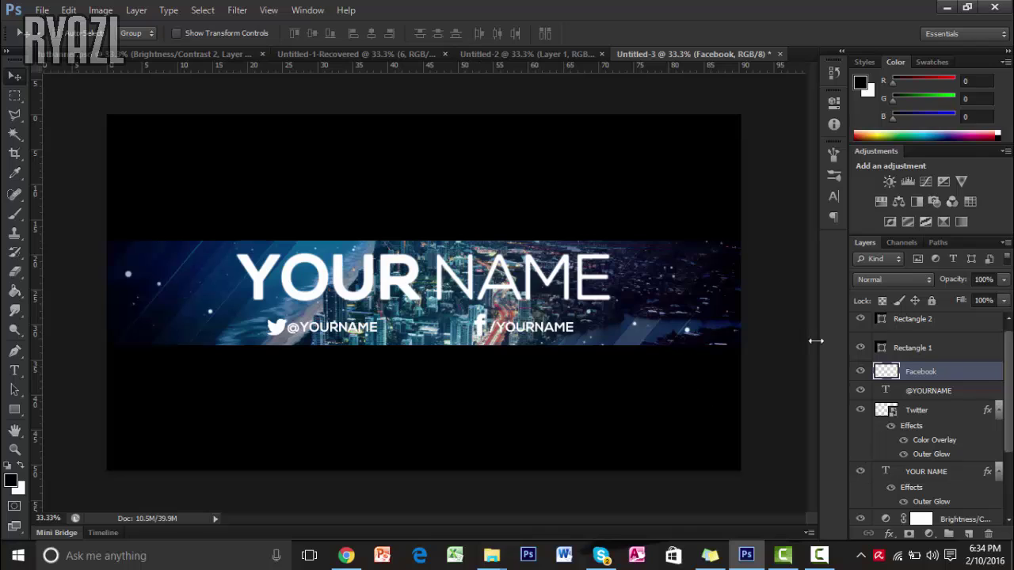